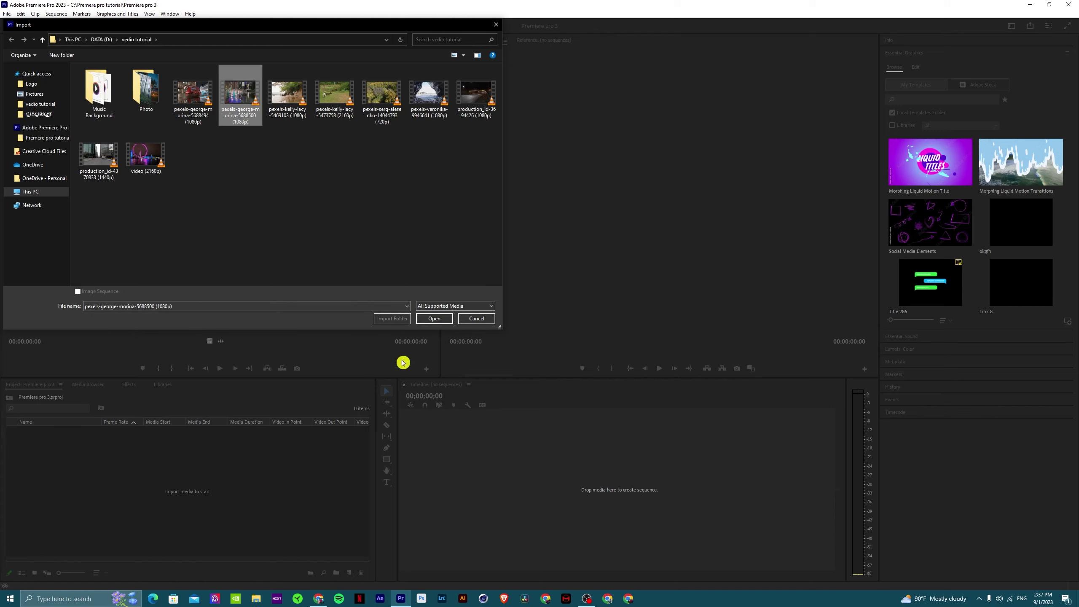
- Import the two 1080p Pexels videos numbered 5688500 and 9946641 from the vedio tutorial folder into the project
left_click(429, 318)
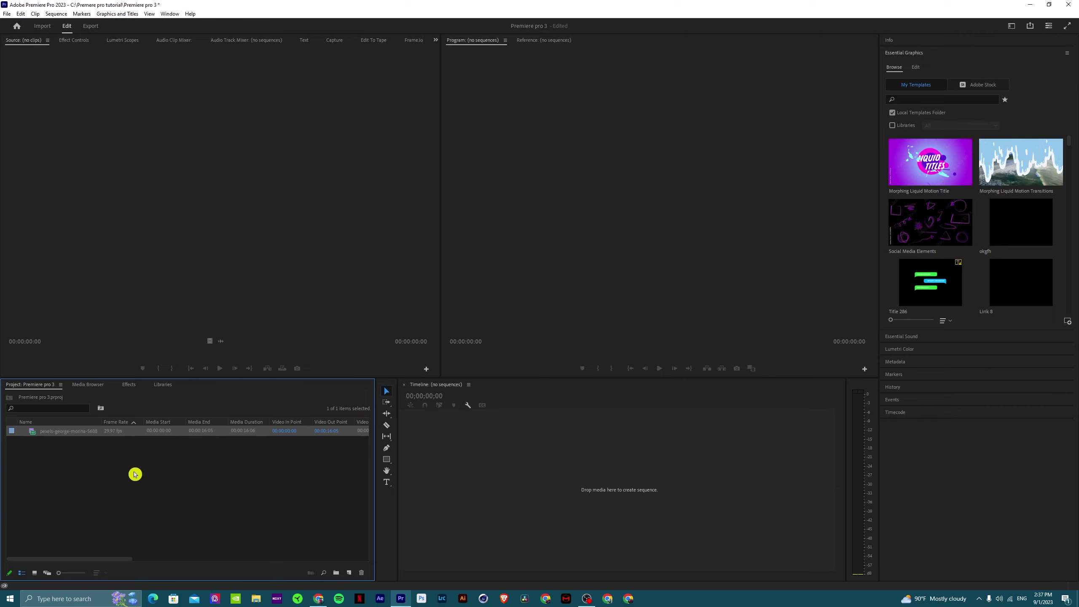
double_click(136, 475)
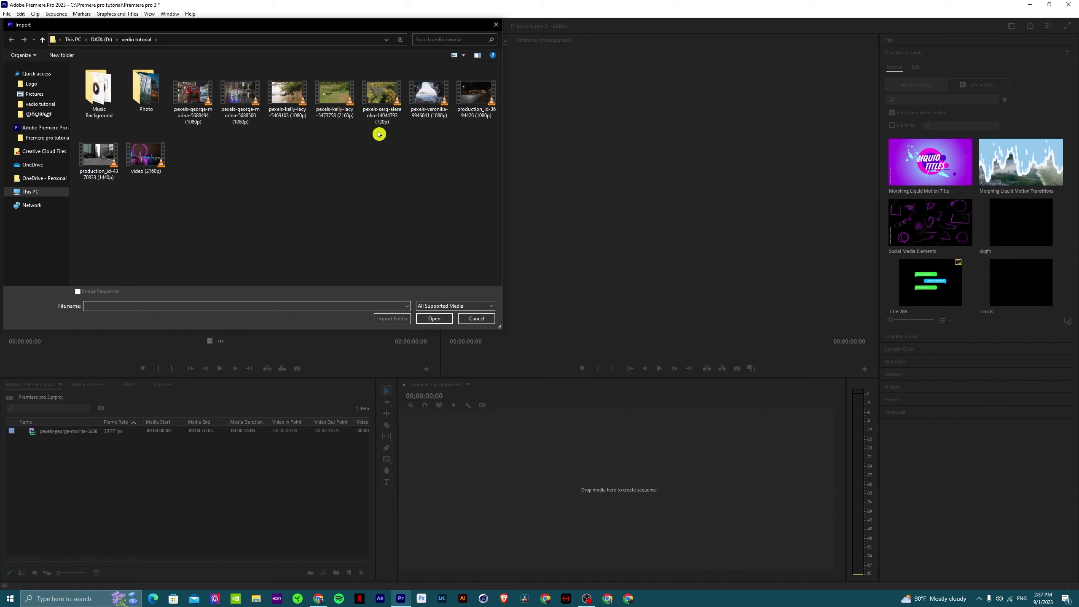
left_click(424, 101)
left_click(431, 318)
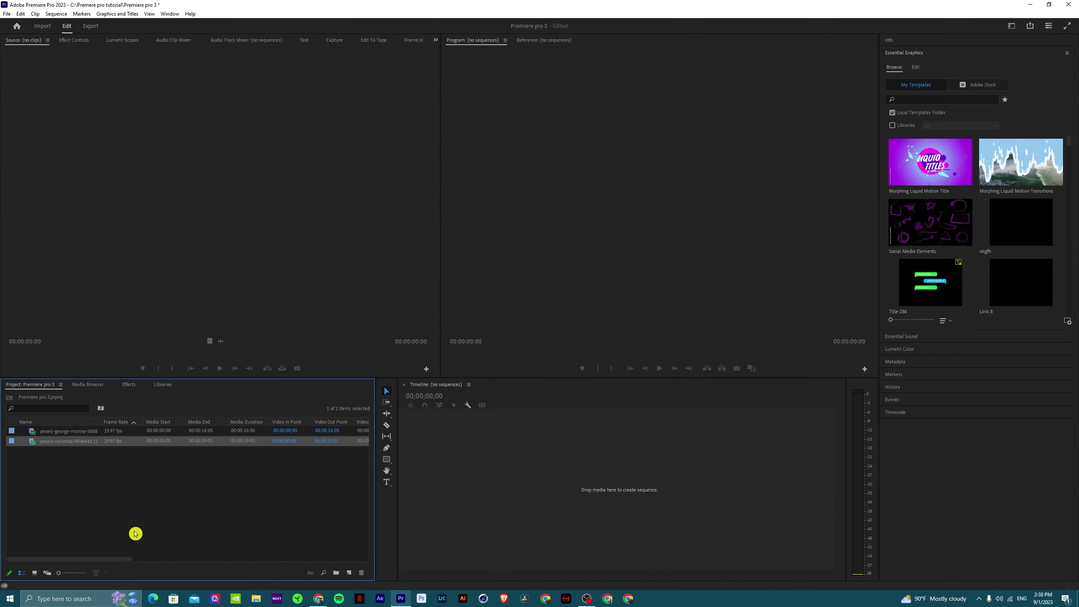
left_click(121, 517)
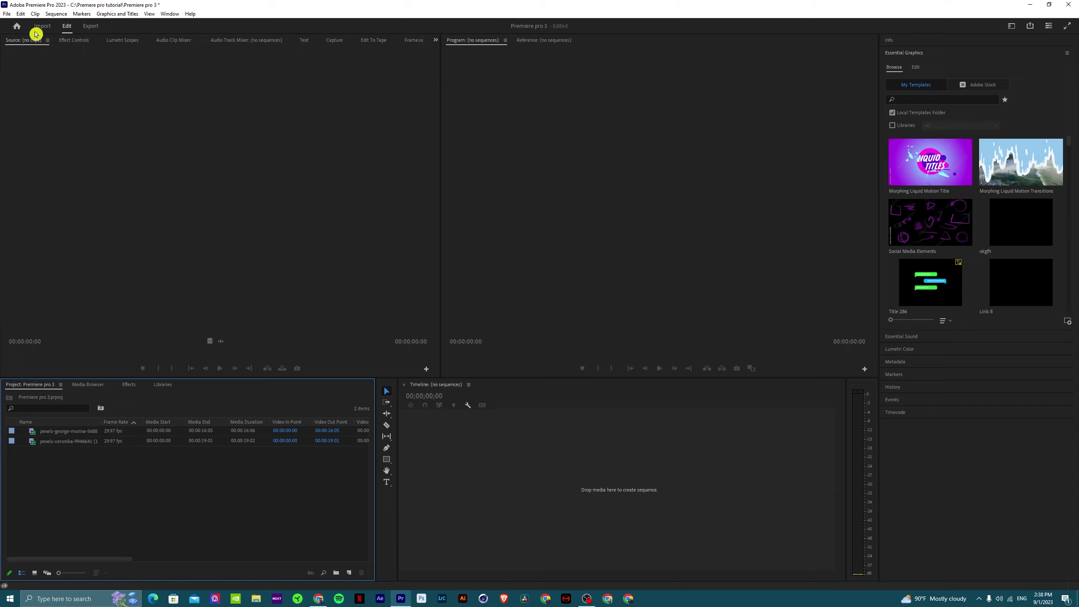
left_click(60, 435)
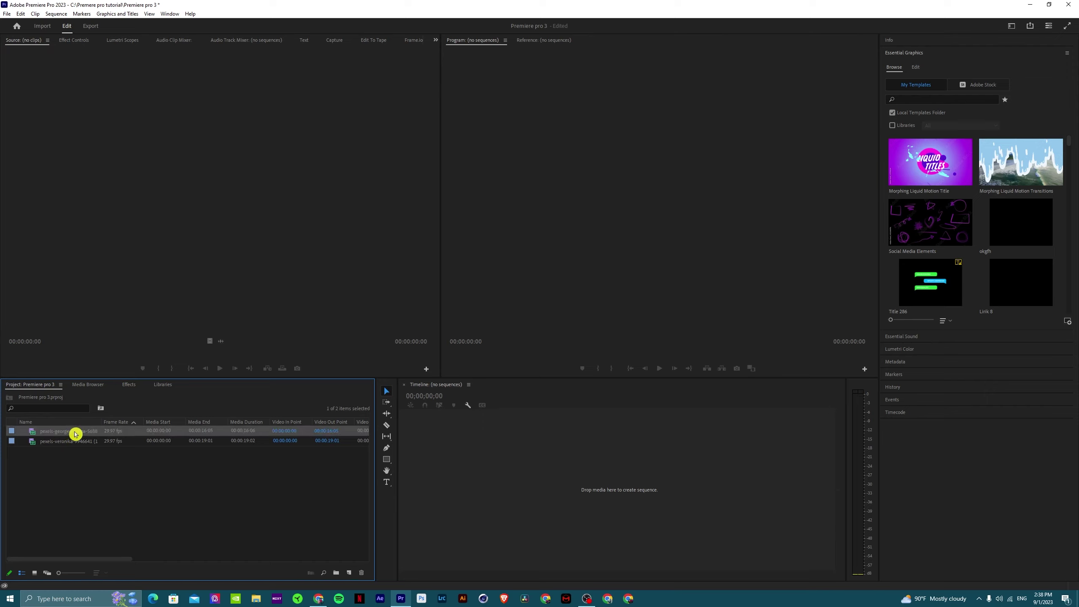
left_click(75, 433)
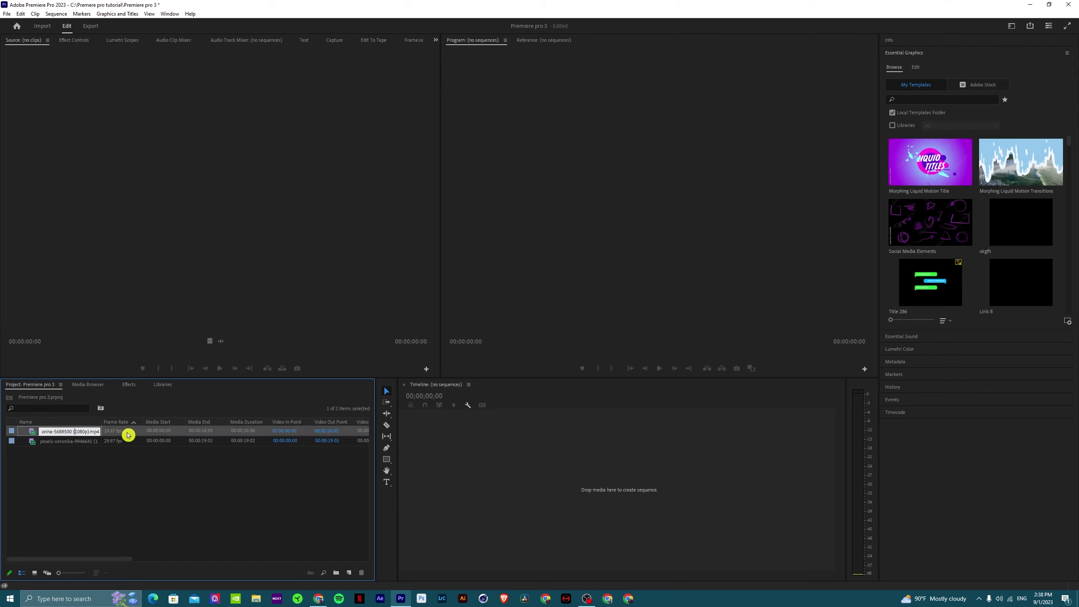
left_click(113, 474)
left_click(112, 431)
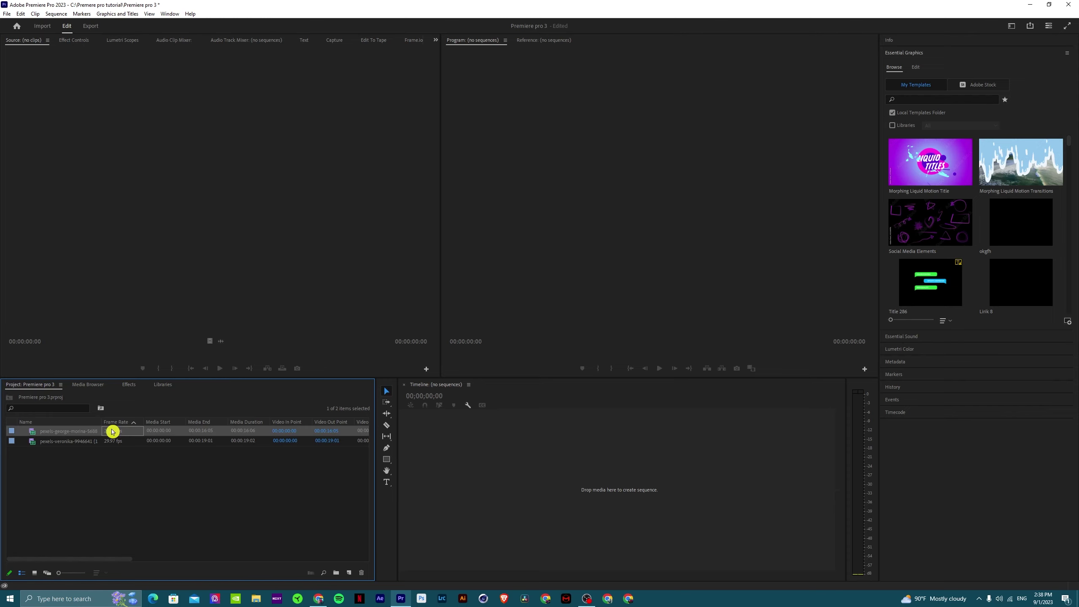
double_click(113, 432)
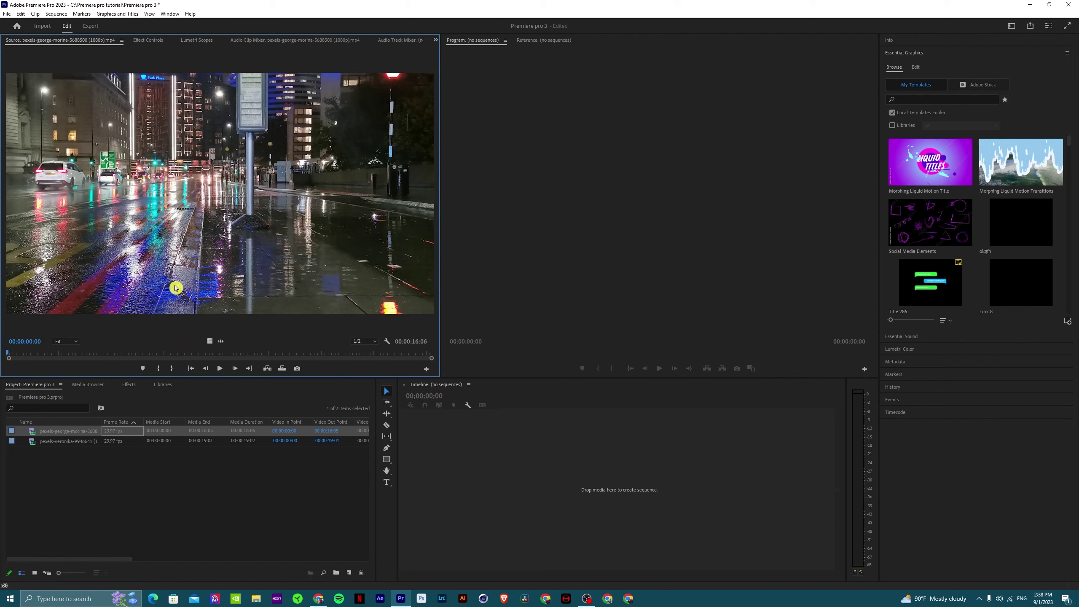
- Preview the source clip at 25%, 50% and 75% zoom, and return the zoom level to Fit
left_click(79, 342)
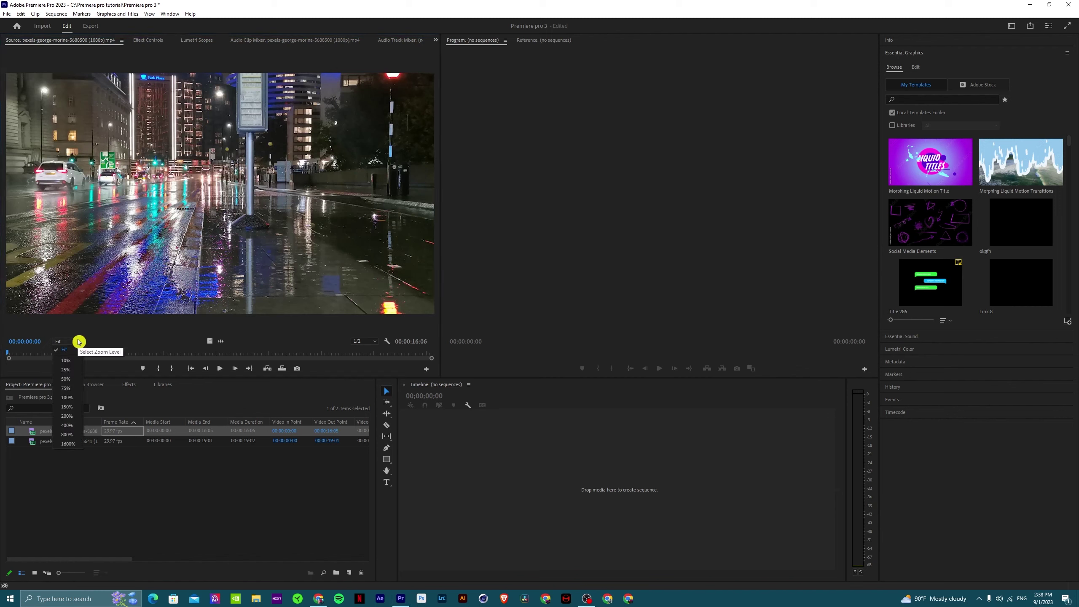
left_click(68, 372)
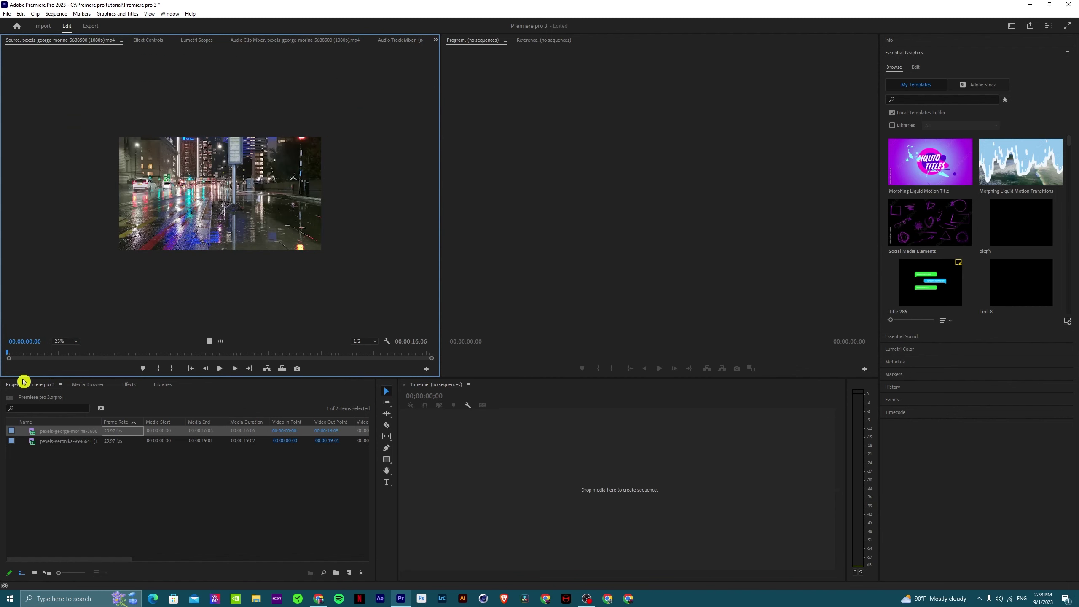
left_click(75, 342)
left_click(73, 383)
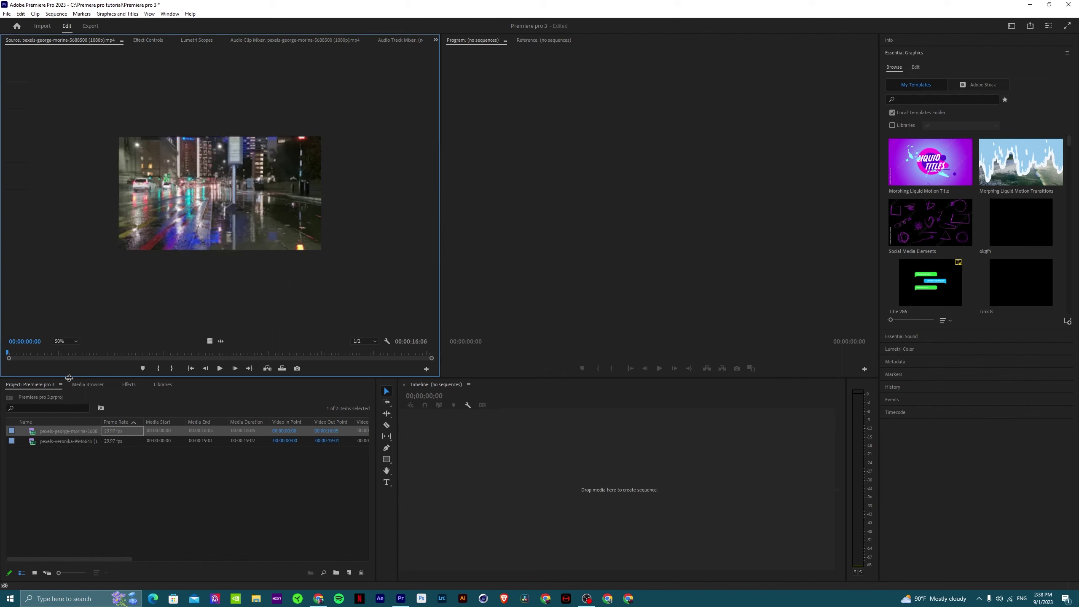
left_click(75, 341)
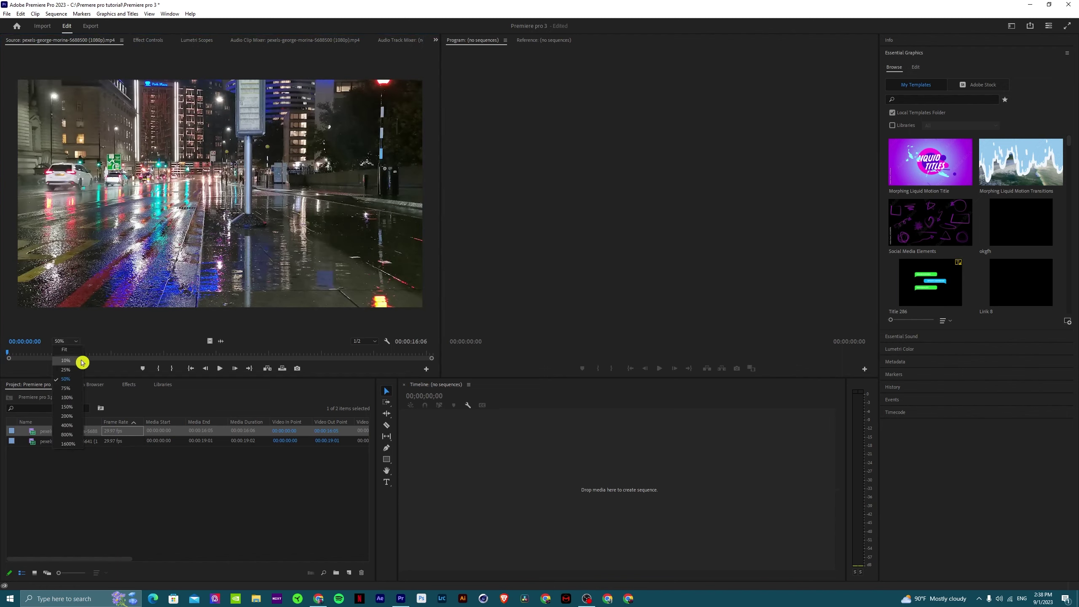
left_click(79, 388)
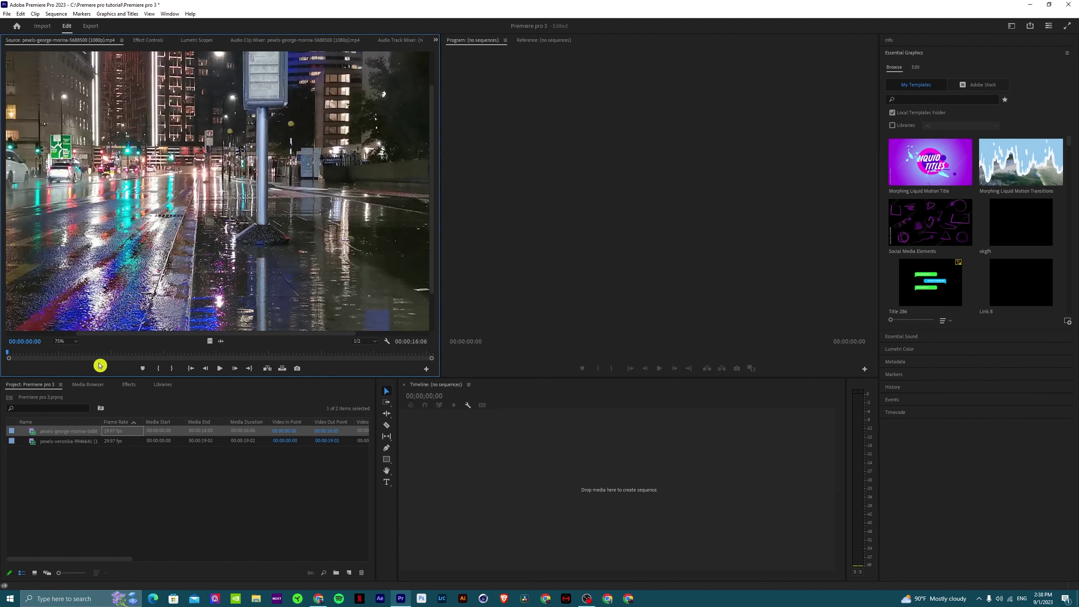
left_click(67, 342)
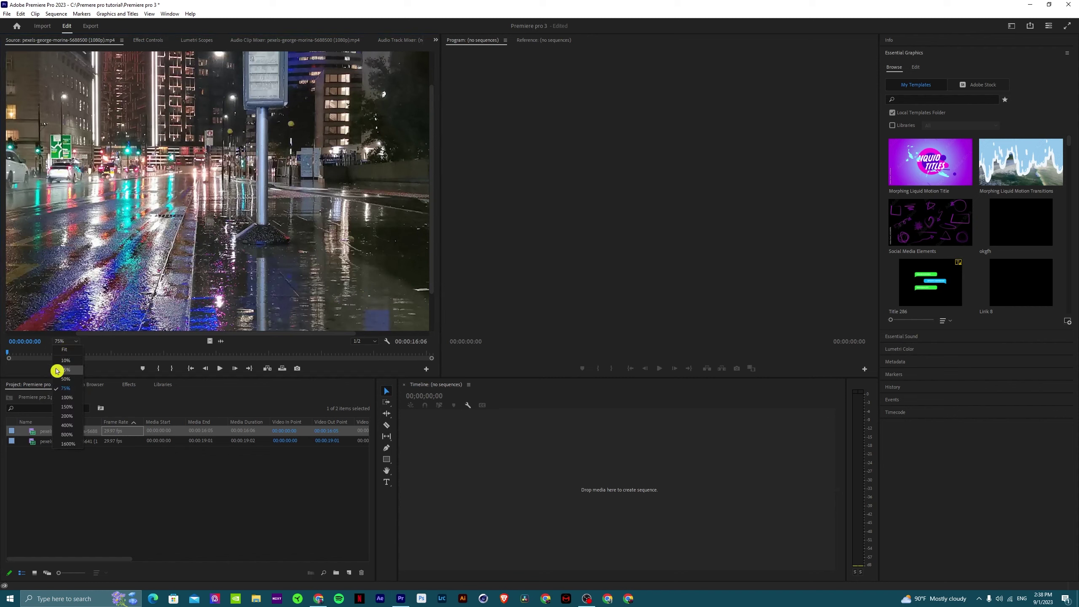
left_click(70, 351)
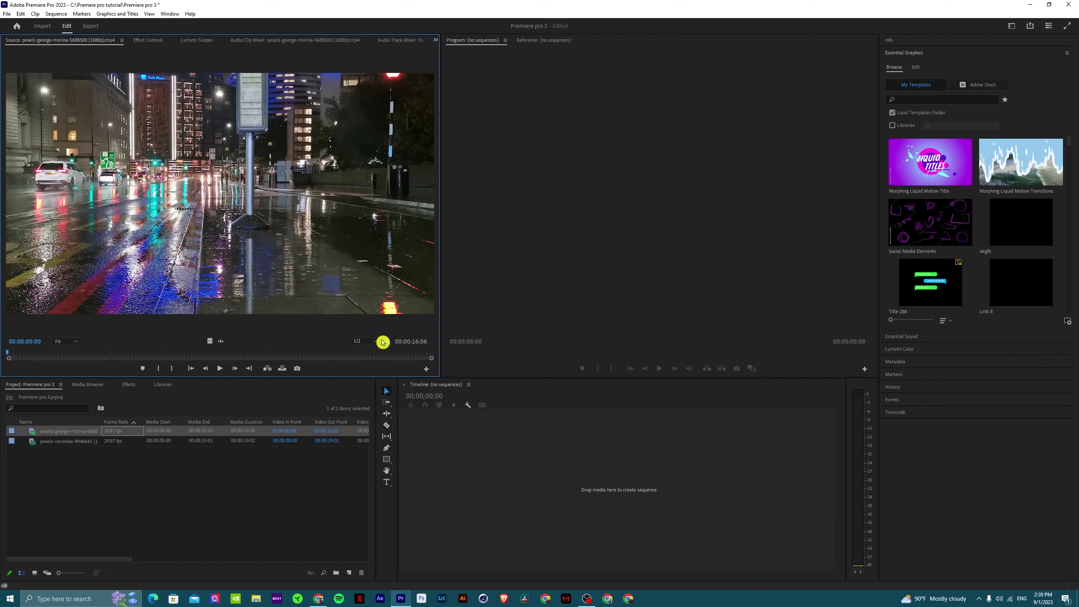
- Set the Source monitor's playback resolution to Full and play the first seconds of the clip
left_click(364, 341)
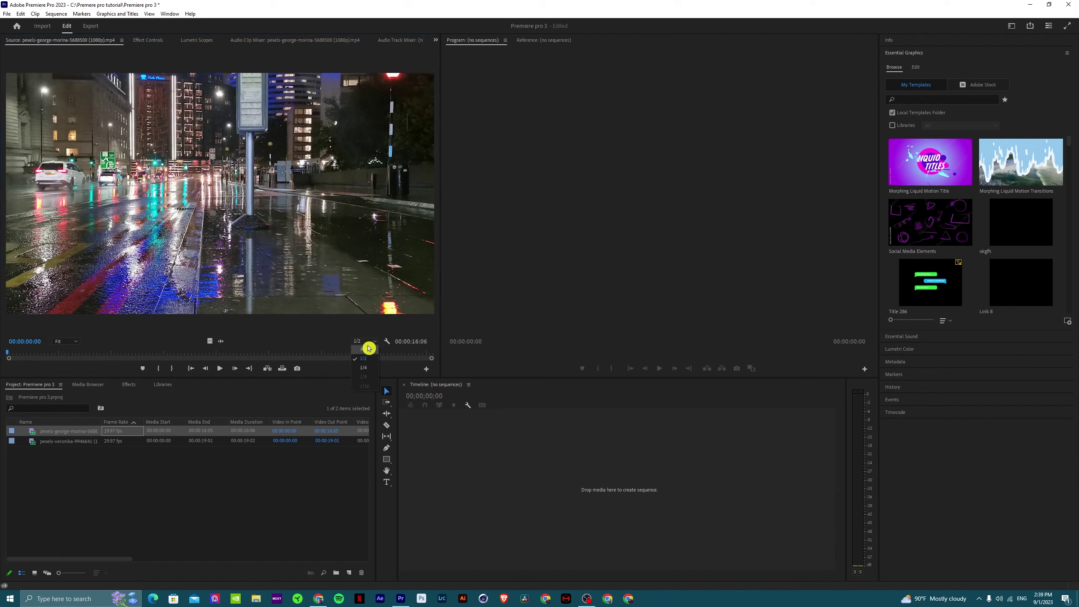
left_click(367, 350)
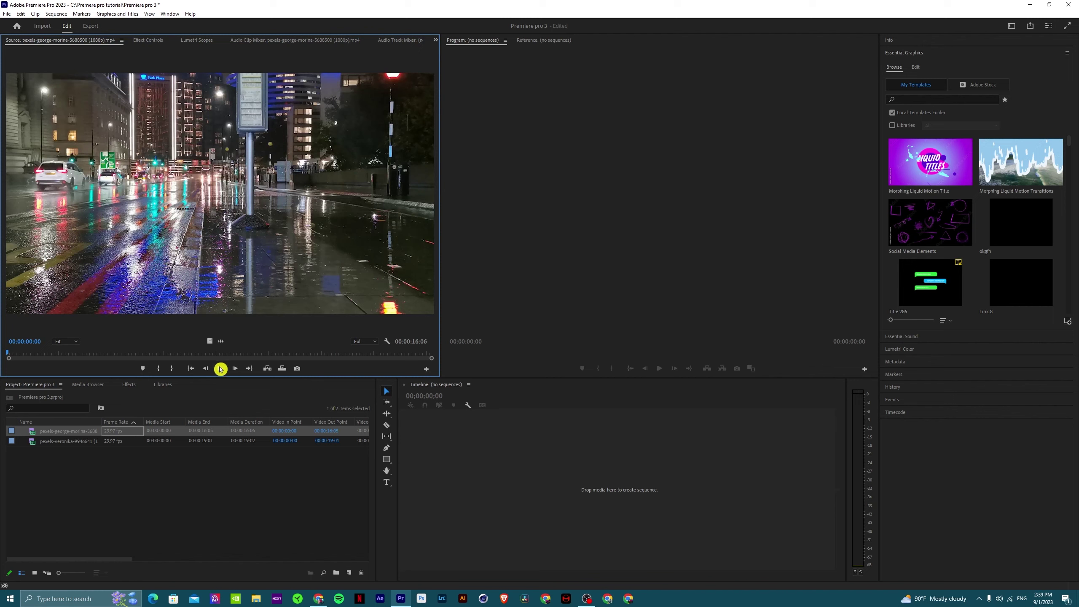
left_click(220, 369)
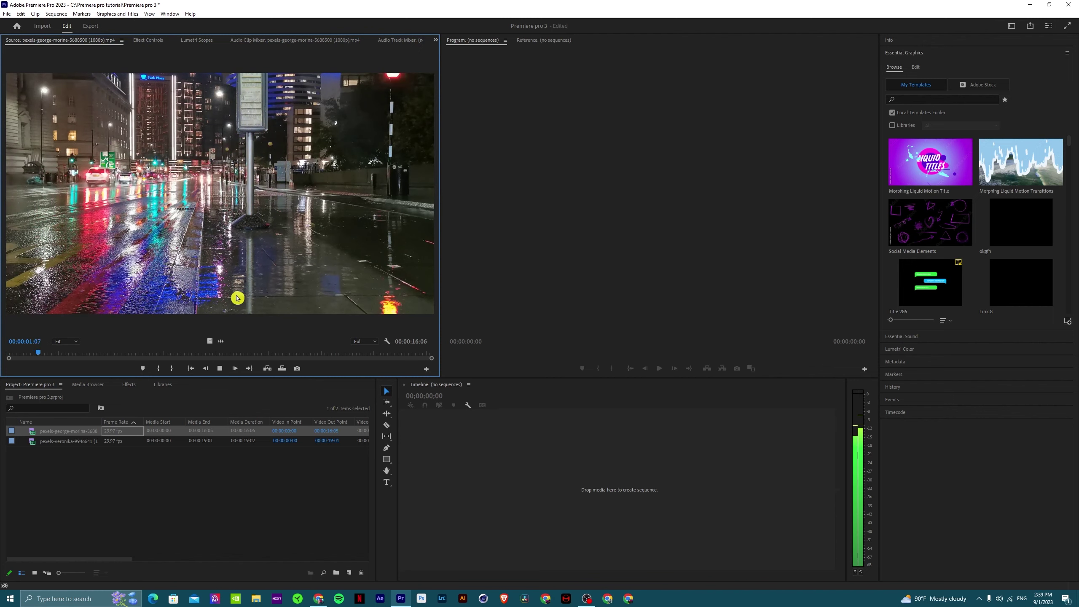
left_click(219, 368)
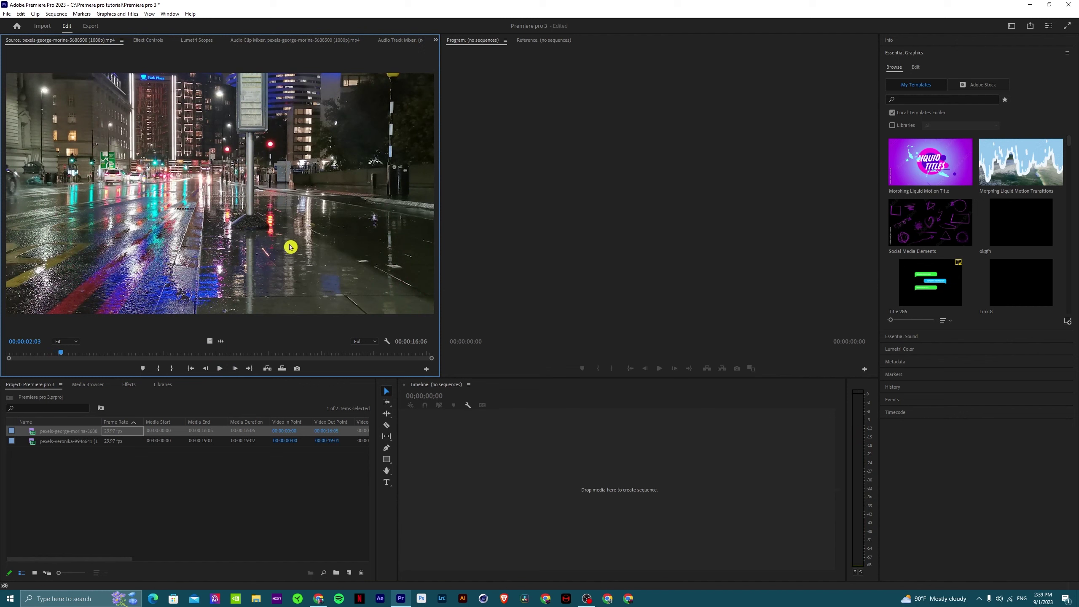
- Set the Source monitor's playback resolution to 1/2 and continue playing the clip briefly
left_click(365, 342)
left_click(364, 358)
key("space")
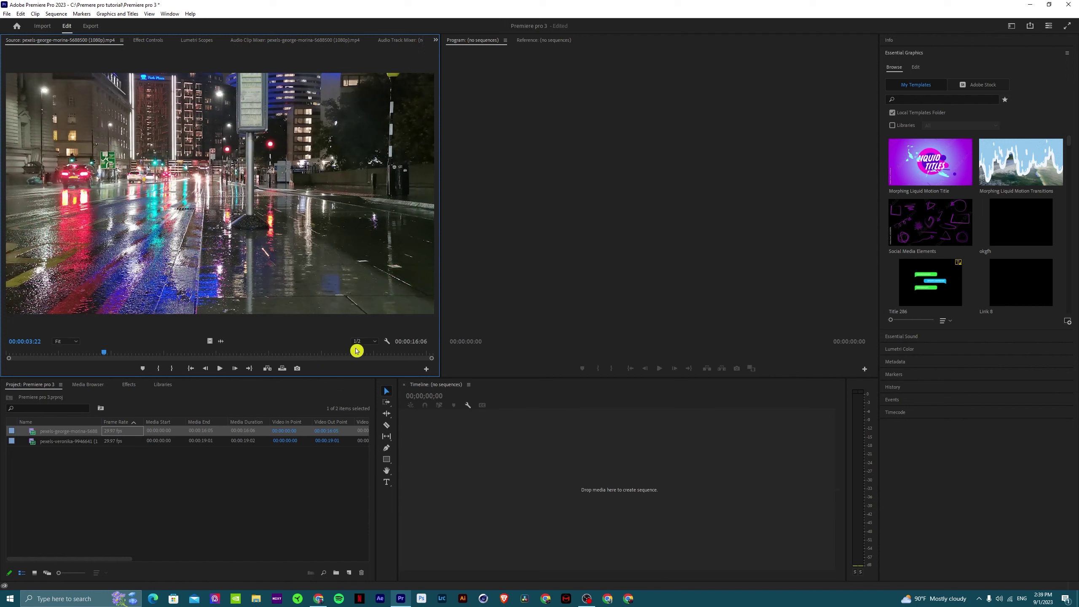
- Switch the source playback resolution through Full, 1/2 and 1/4, and finish on 1/2
left_click(376, 342)
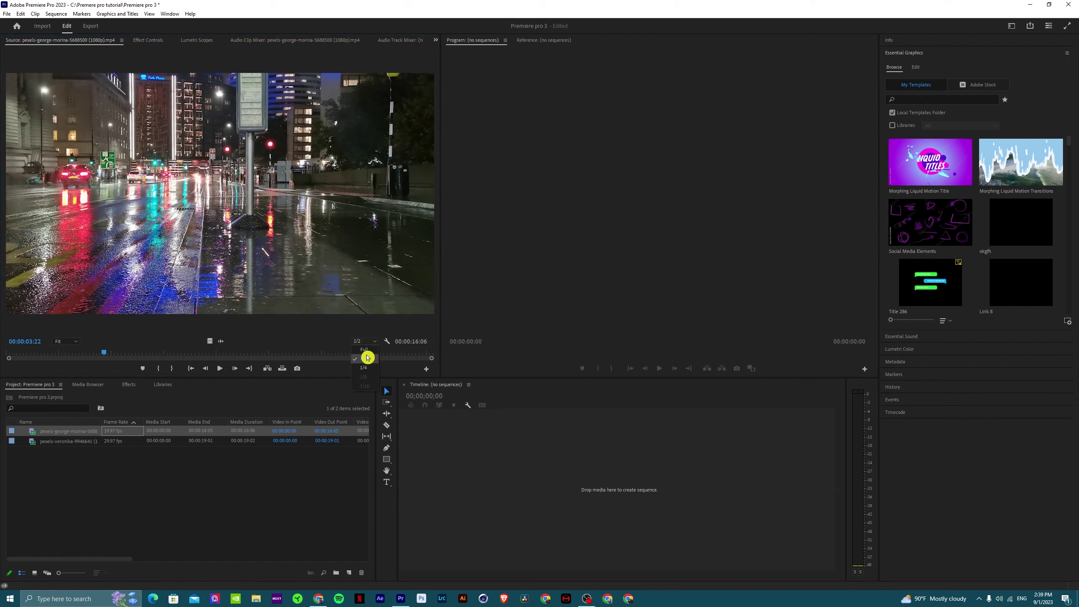
left_click(365, 349)
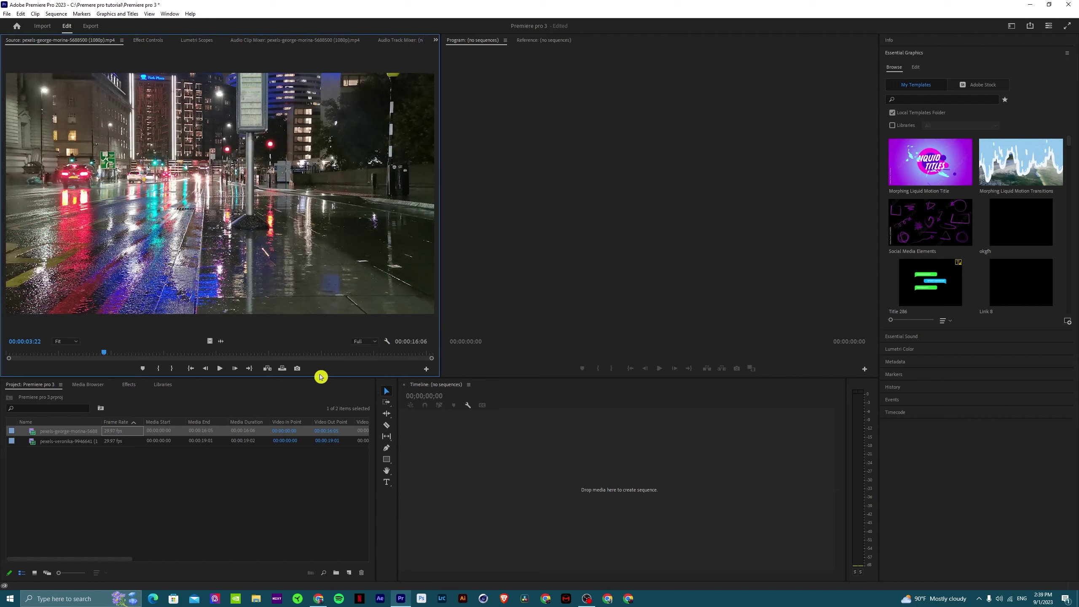
left_click(367, 342)
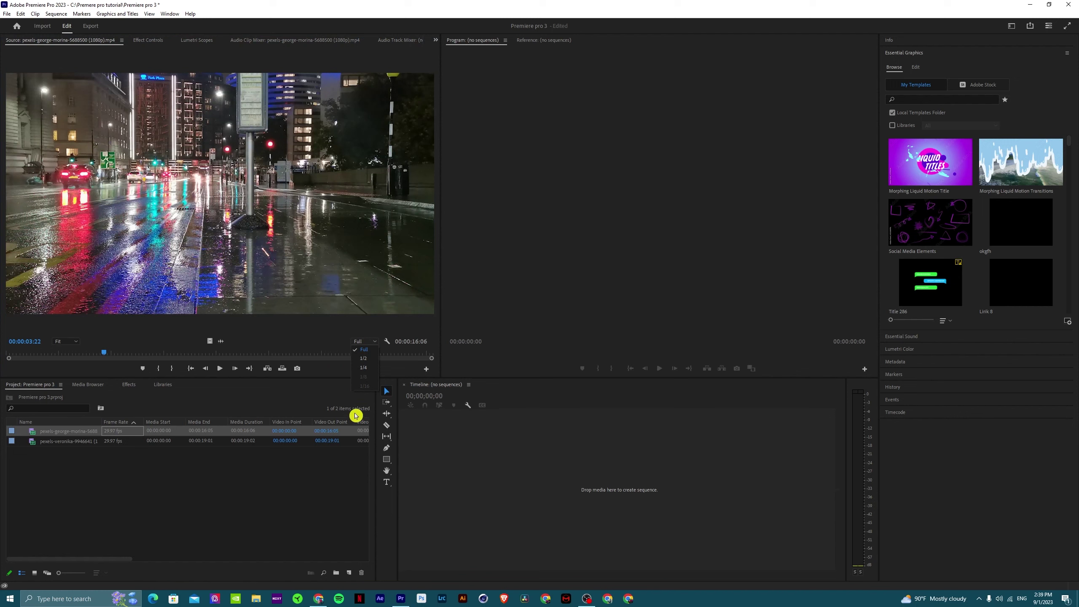
left_click(368, 361)
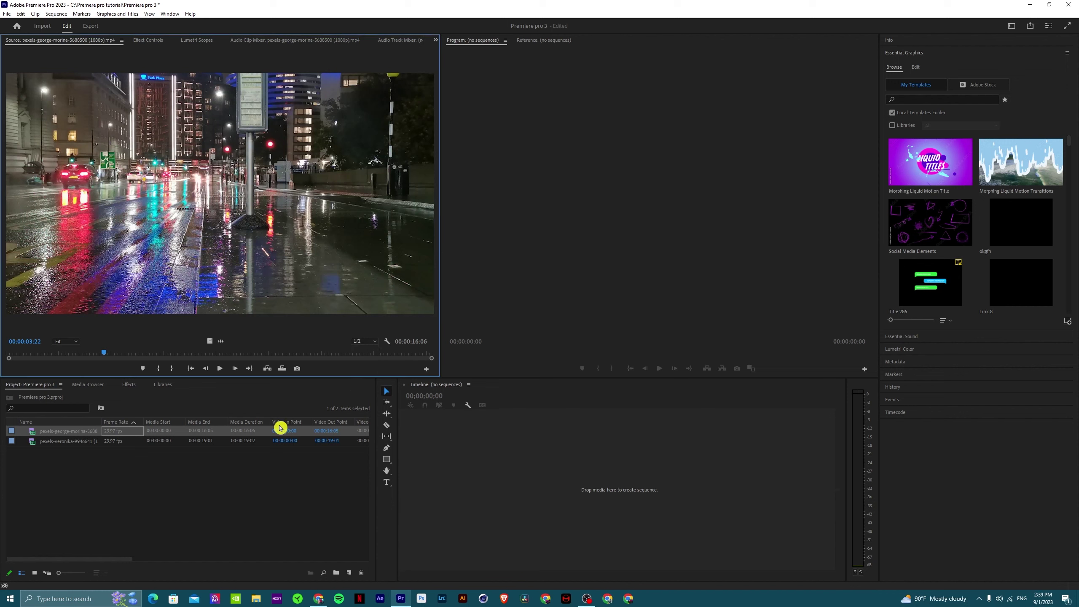
left_click(375, 343)
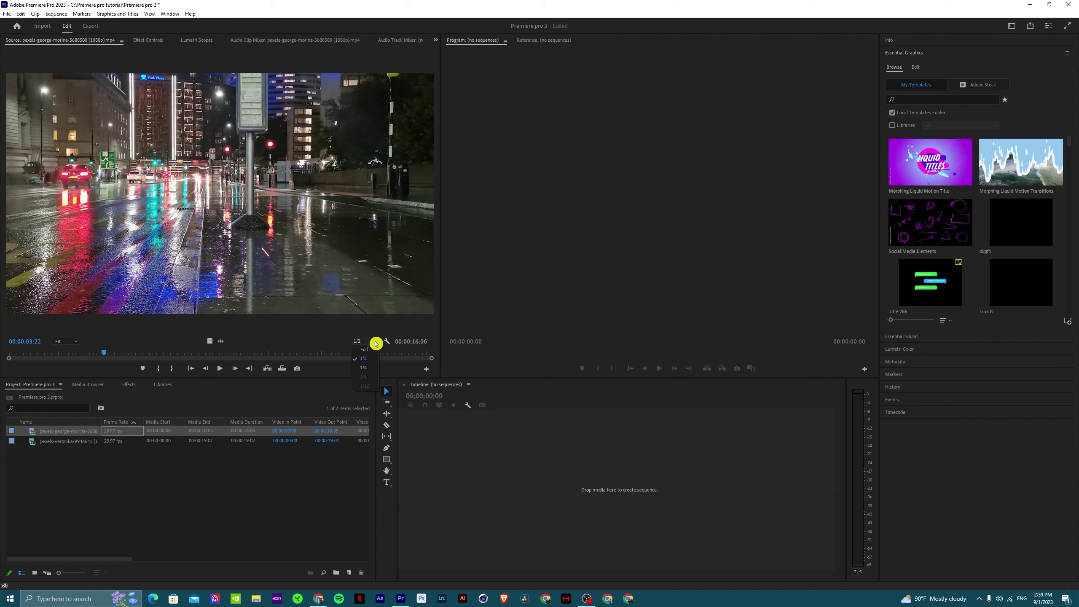
left_click(363, 372)
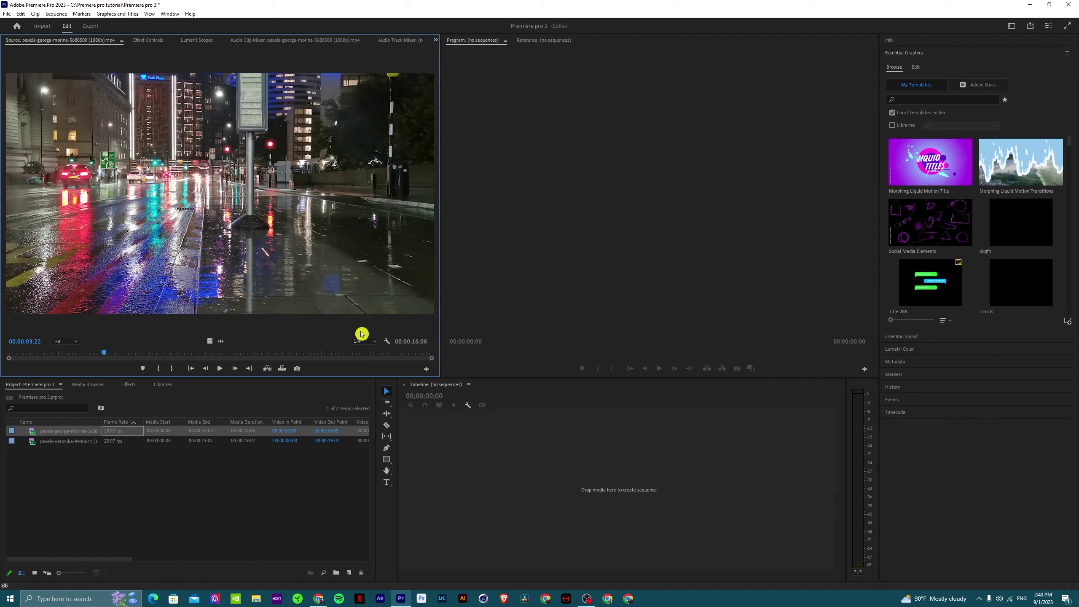
left_click(365, 342)
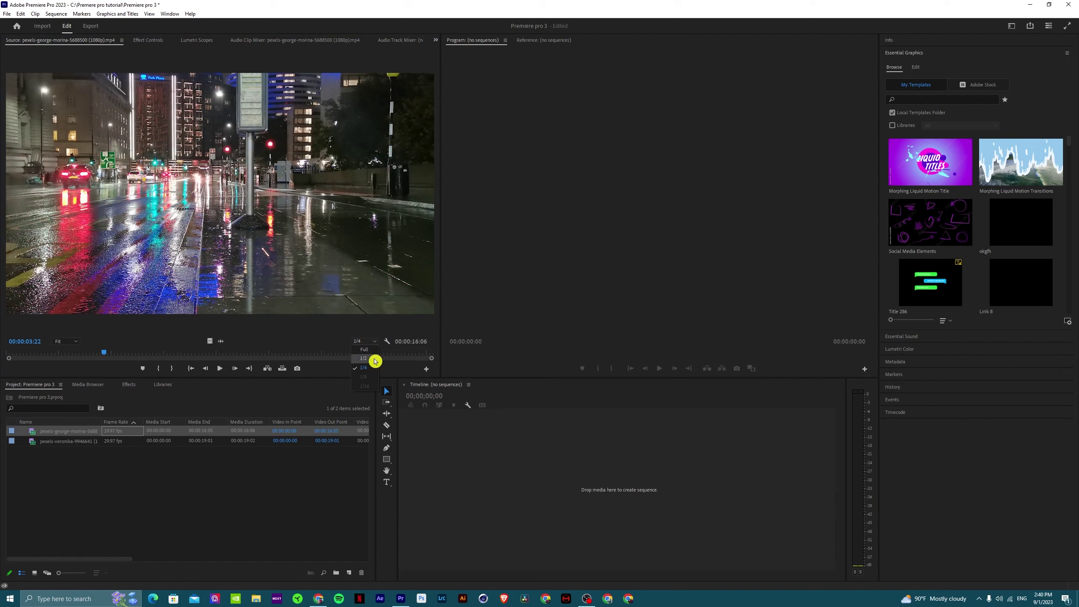
left_click(368, 358)
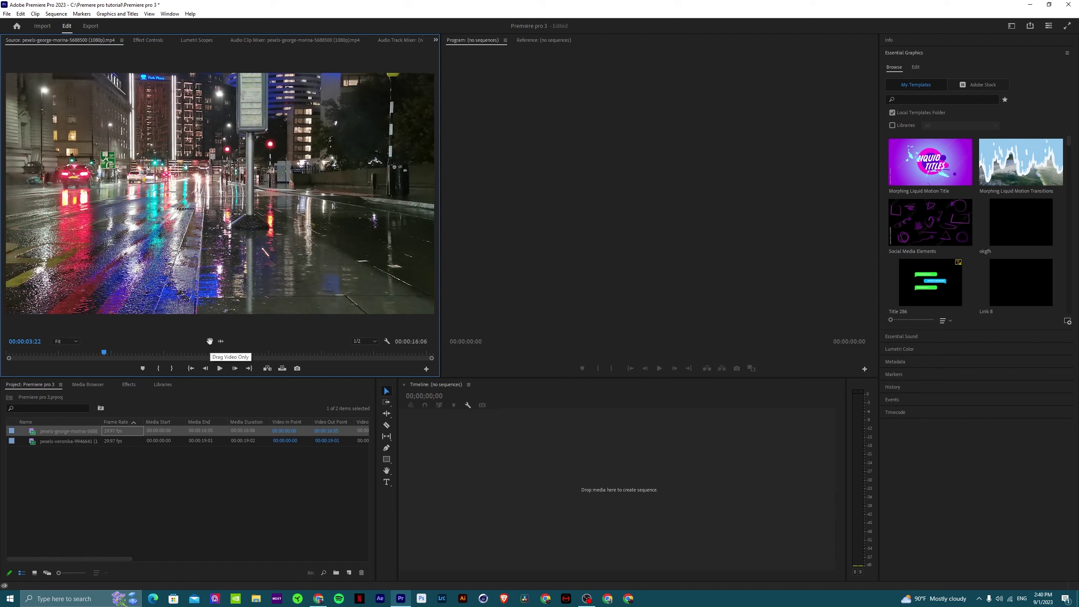
- Create a sequence in the empty timeline from only the video portion of the source clip, keeping the playhead at the start
left_click_drag(209, 341, 210, 342)
left_click_drag(425, 455, 424, 453)
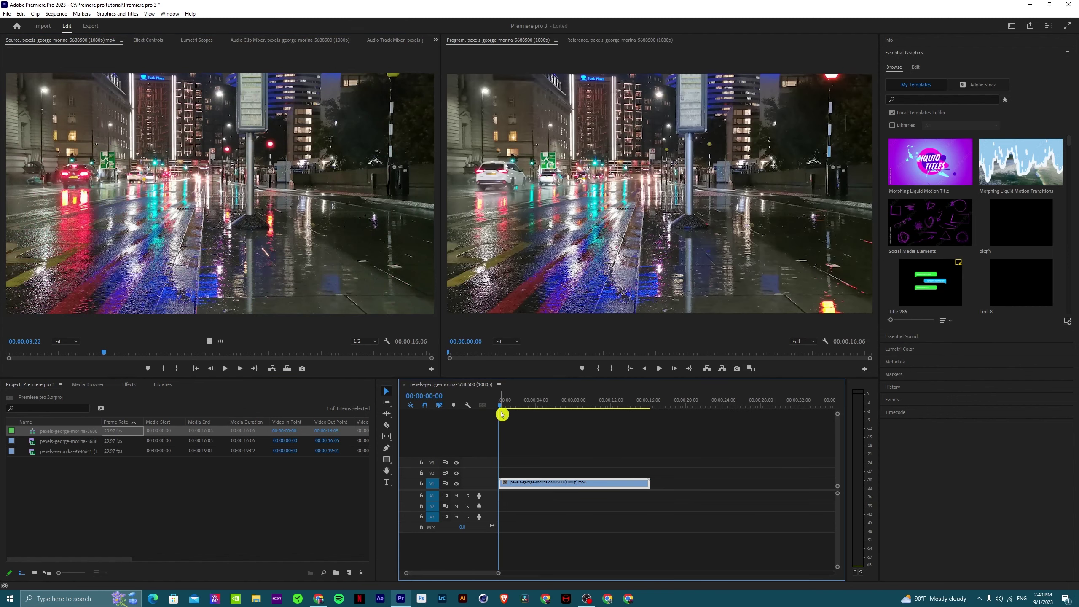
left_click_drag(501, 408, 482, 436)
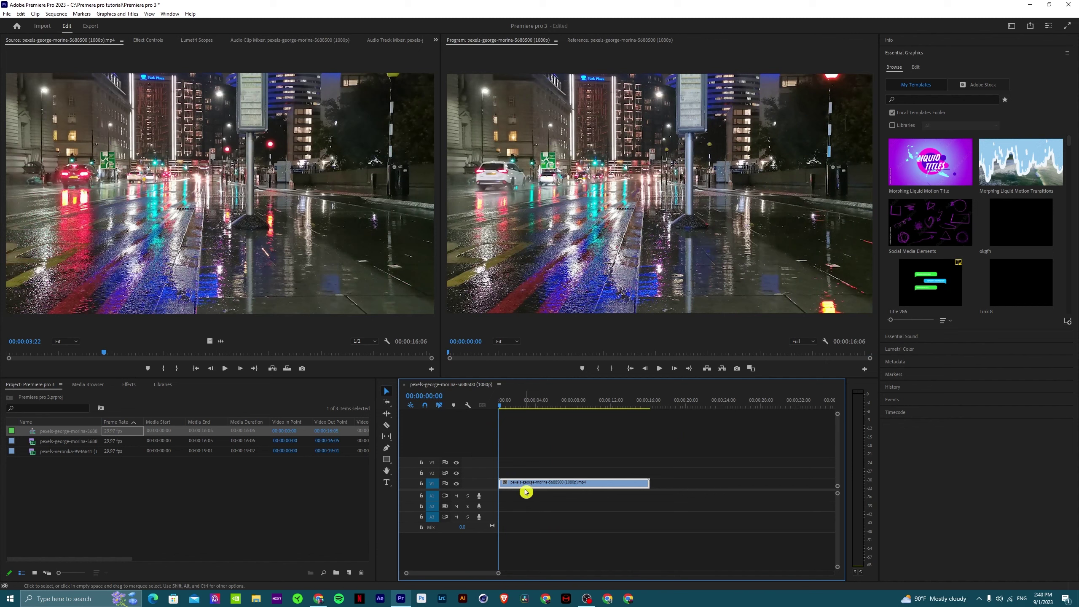
- Delete the video clip from track V1 and place only the source clip's audio at the start of track A1
key("Delete")
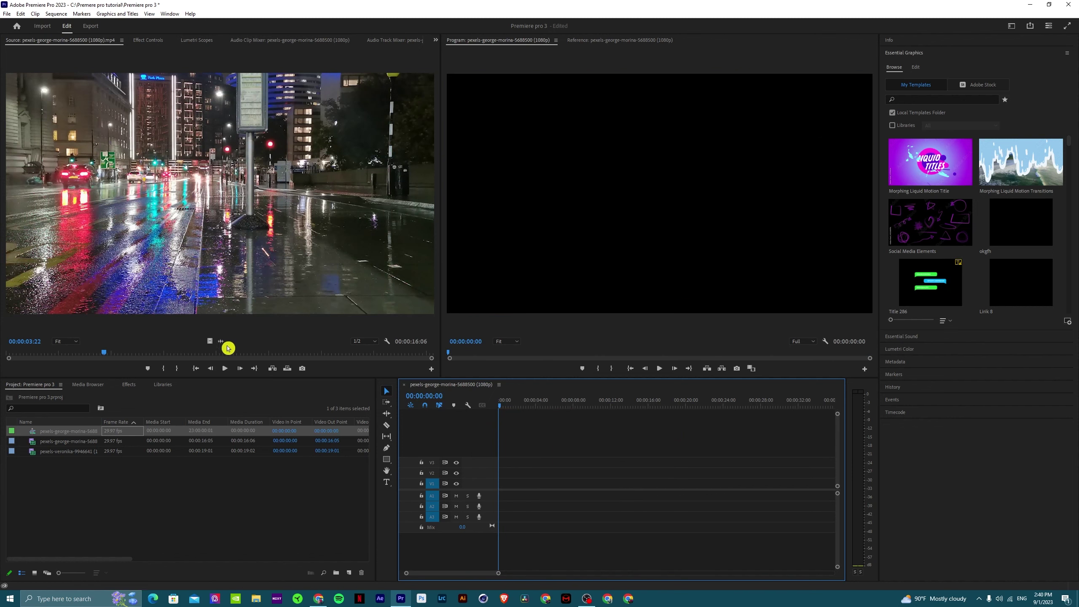
mouse_move(220, 342)
left_mouse_down()
mouse_move(233, 344)
mouse_move(230, 336)
left_mouse_up()
left_click(220, 341)
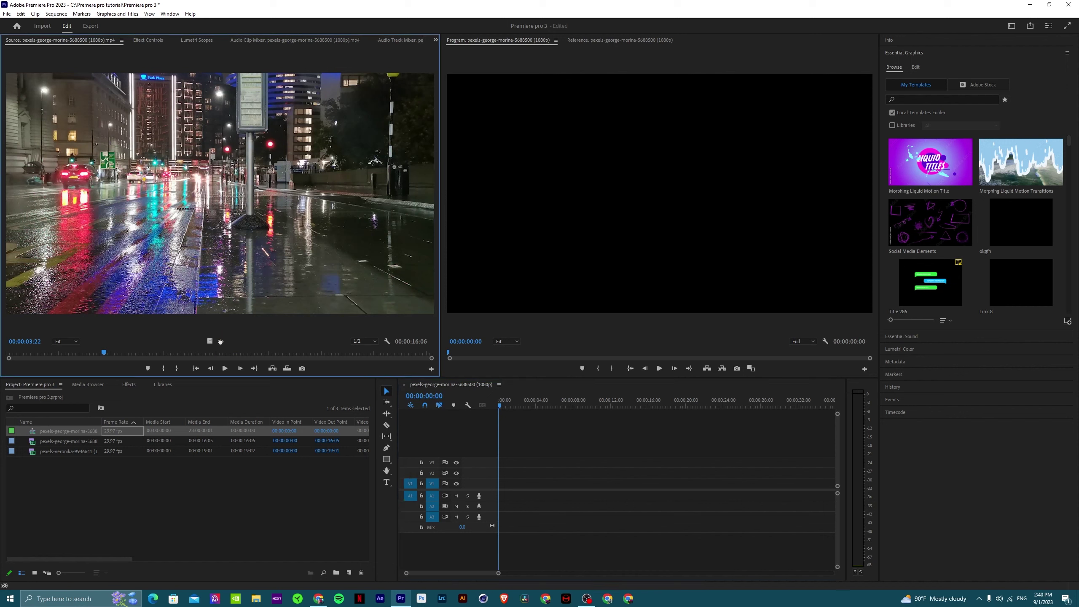
left_click_drag(230, 344, 493, 499)
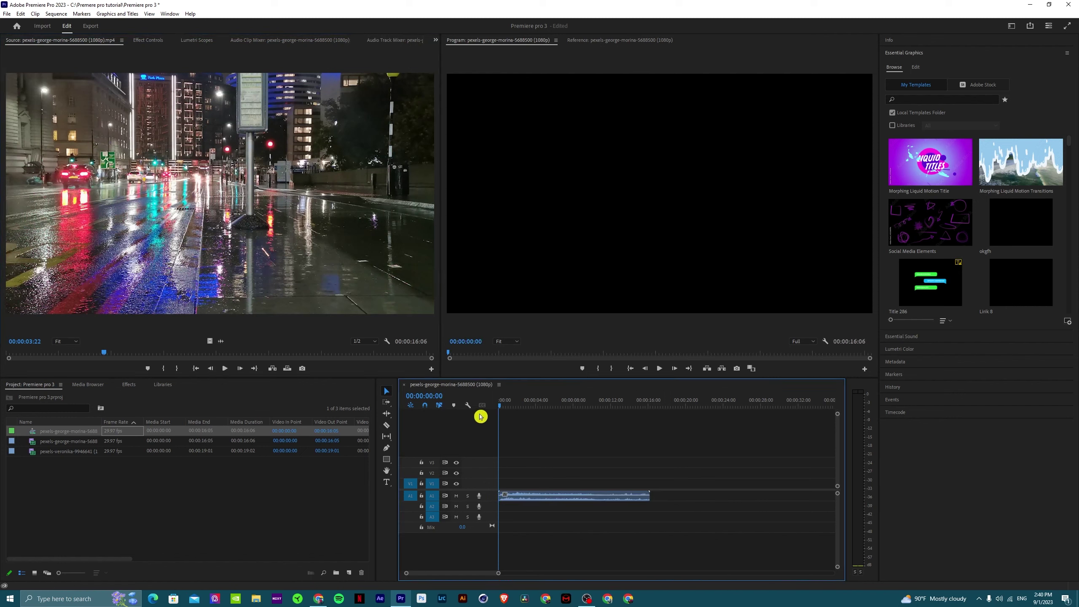
- Play the beginning of the audio clip in the timeline and return the playhead to 00:00:00:00
key("space")
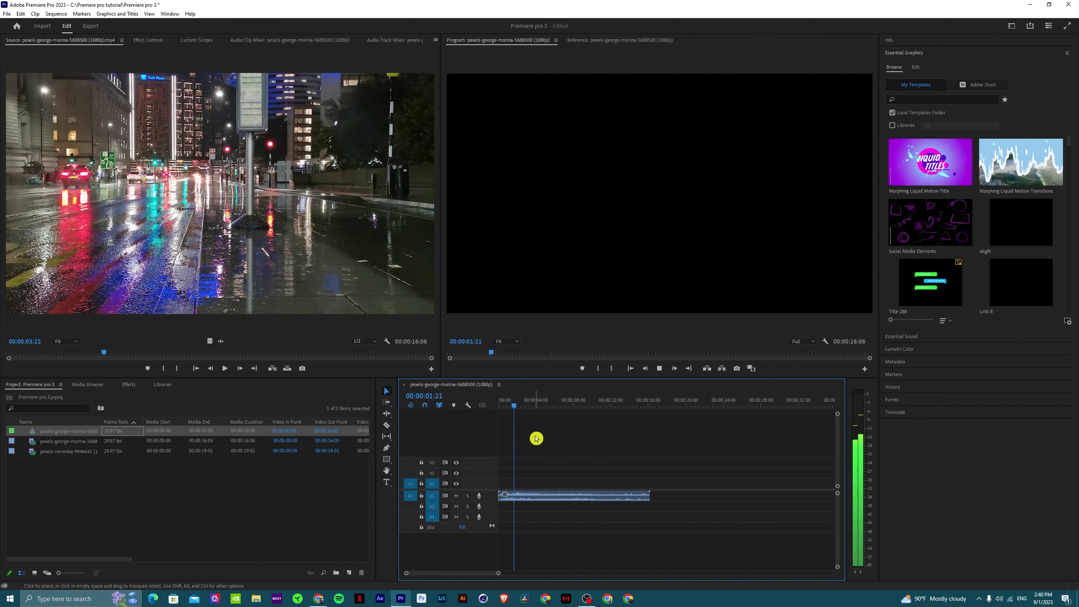
key("space")
left_click_drag(515, 407, 496, 492)
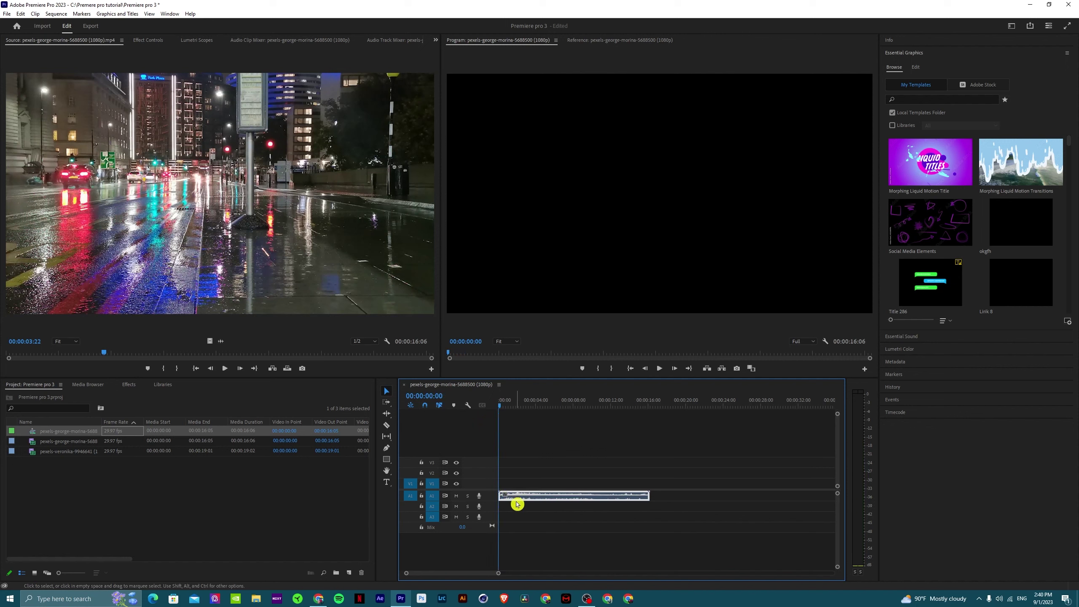
- Replace the audio clip with the full source clip, both video and audio, at the sequence start on V1 and A1, and play its beginning
key("Delete")
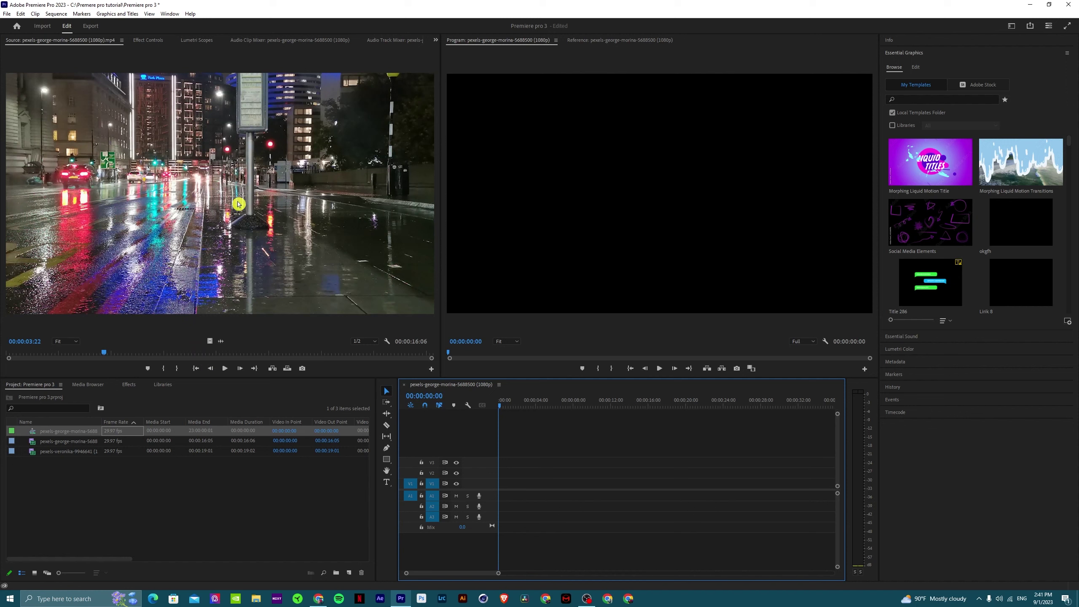
left_click(208, 205)
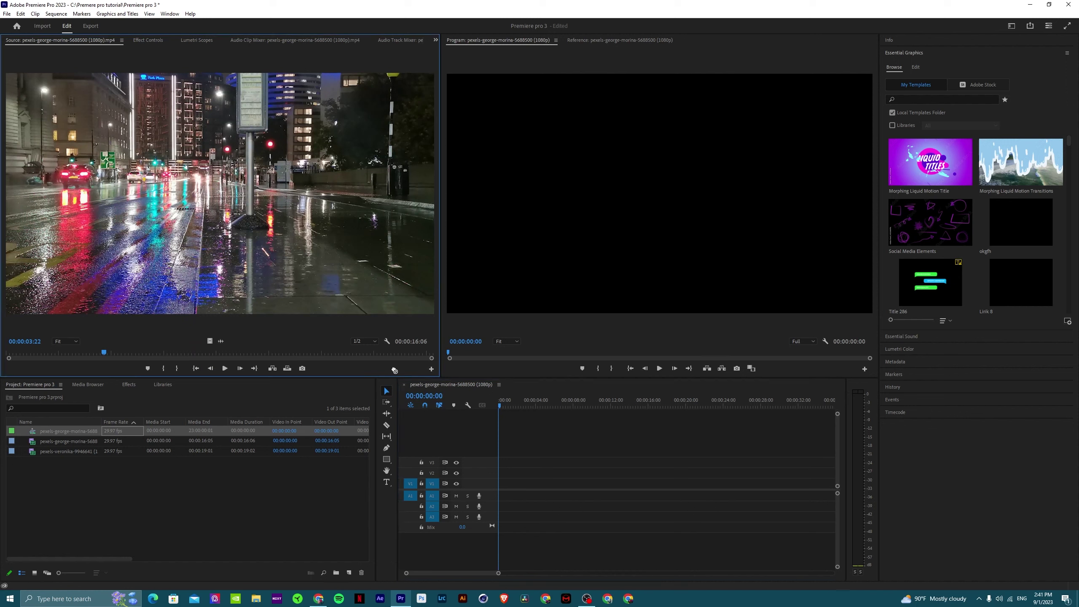
left_click_drag(394, 370, 497, 485)
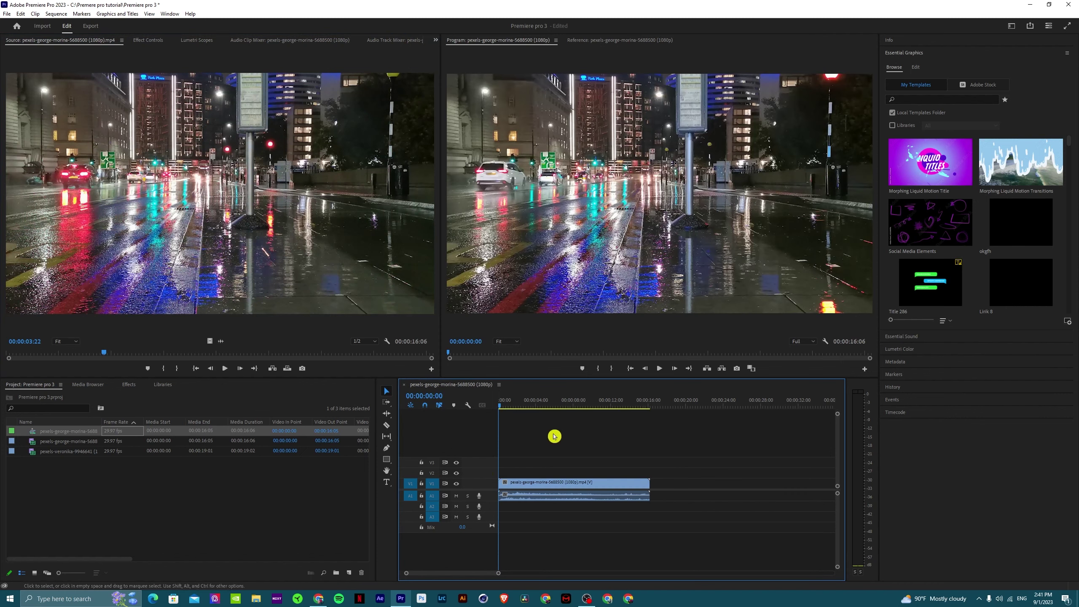
key("space")
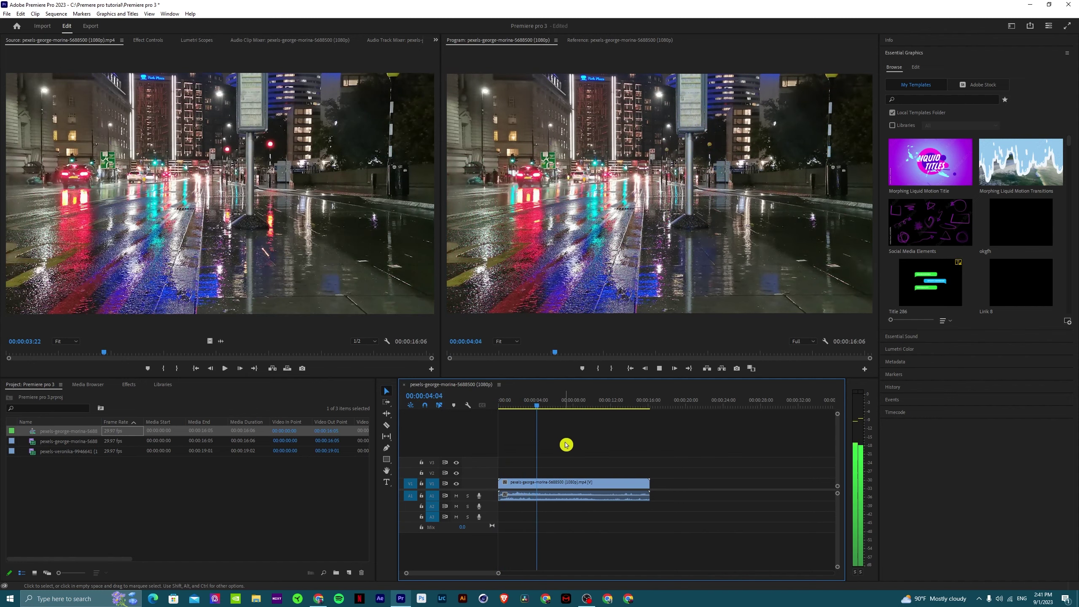
key("space")
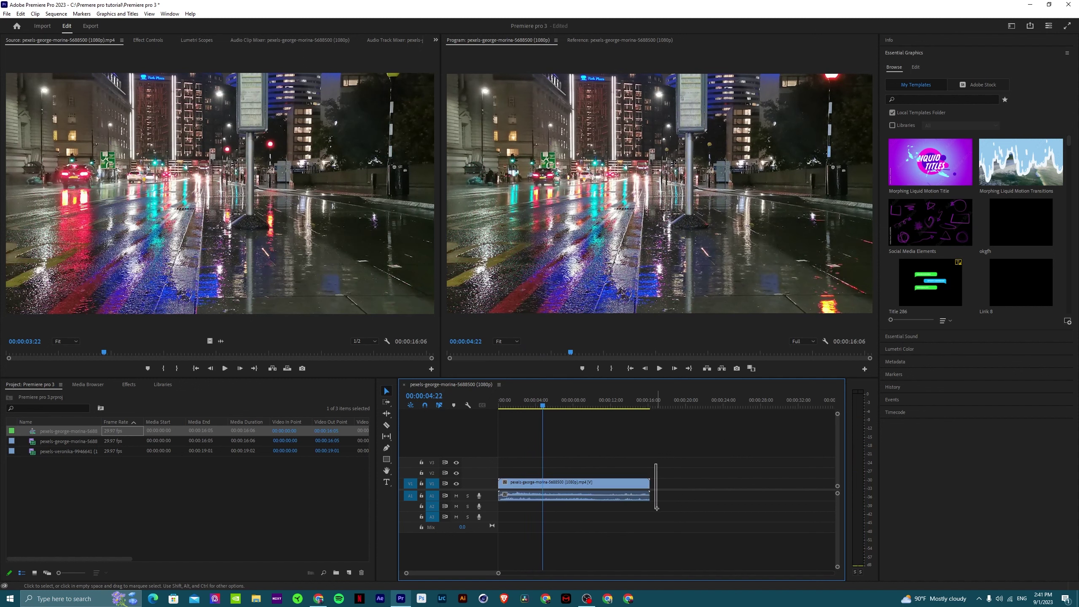
- Delete the video and audio clip from tracks V1 and A1 and return the playhead to 00:00:00:00
left_click_drag(656, 507, 525, 509)
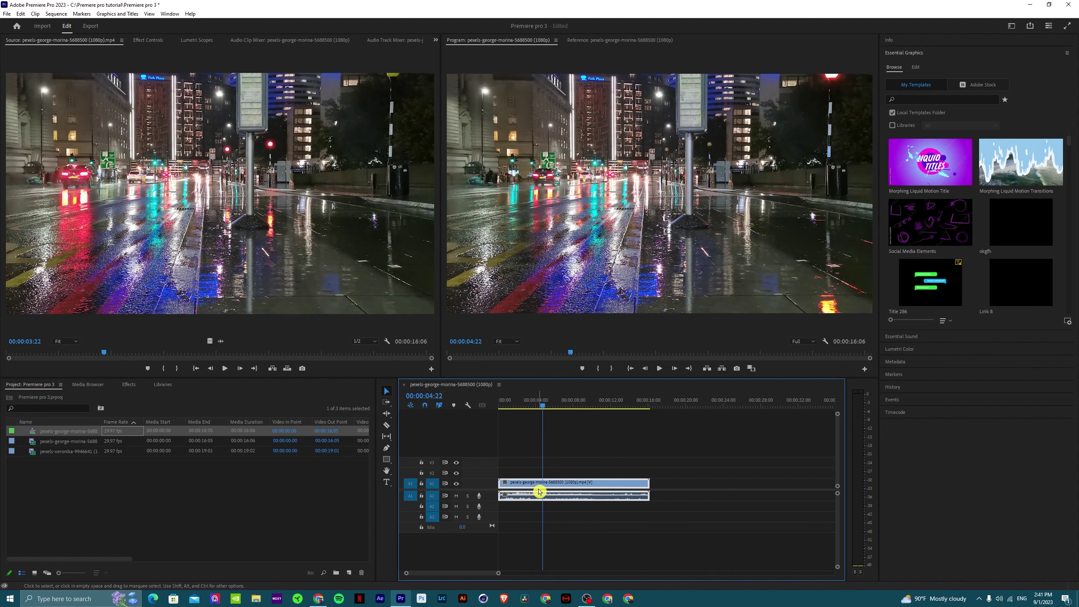
key("Delete")
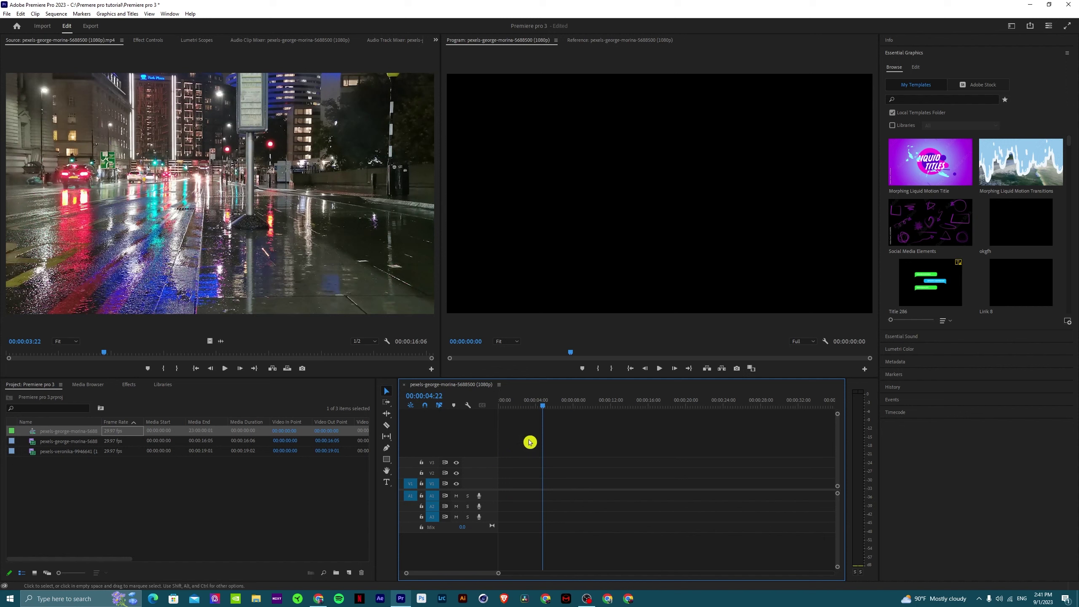
left_click_drag(542, 407, 494, 409)
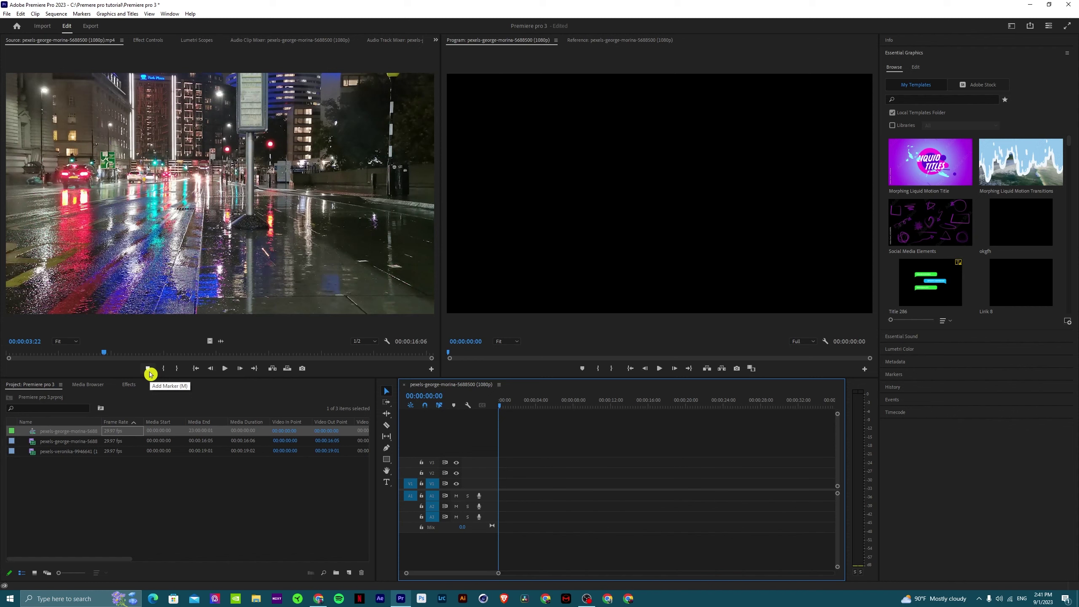
- Add a marker at the start of the sequence, then open its settings and close them without changes
left_click(149, 370)
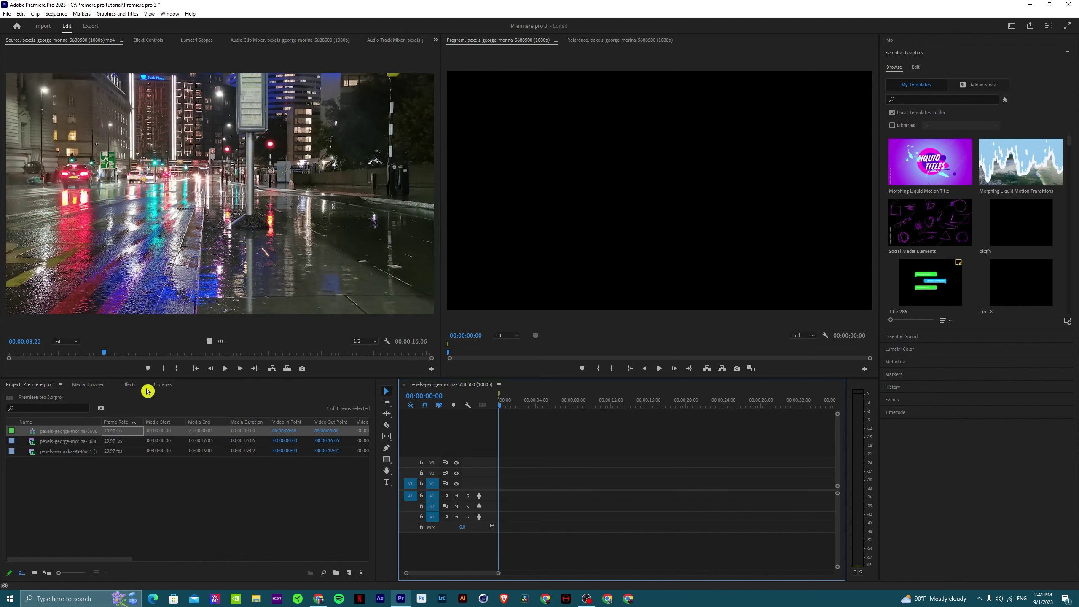
key("m")
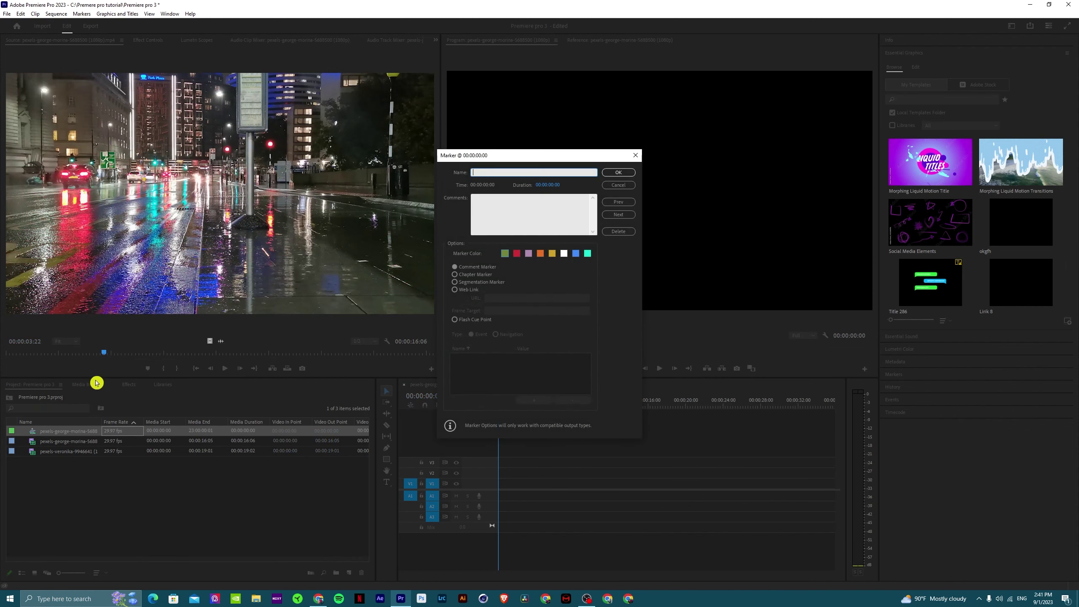
left_click(632, 159)
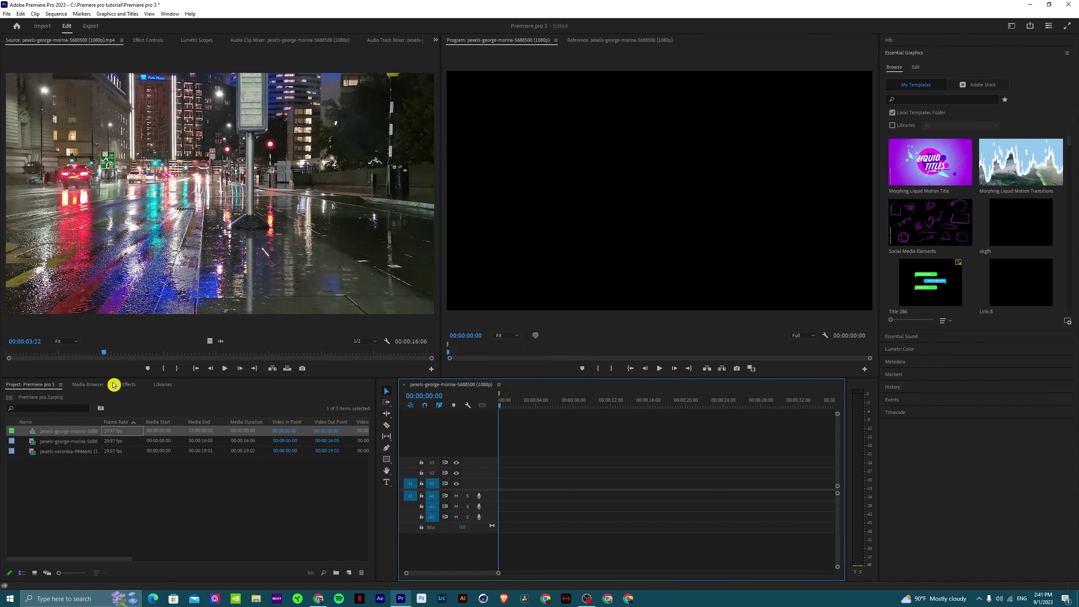
left_click(106, 353)
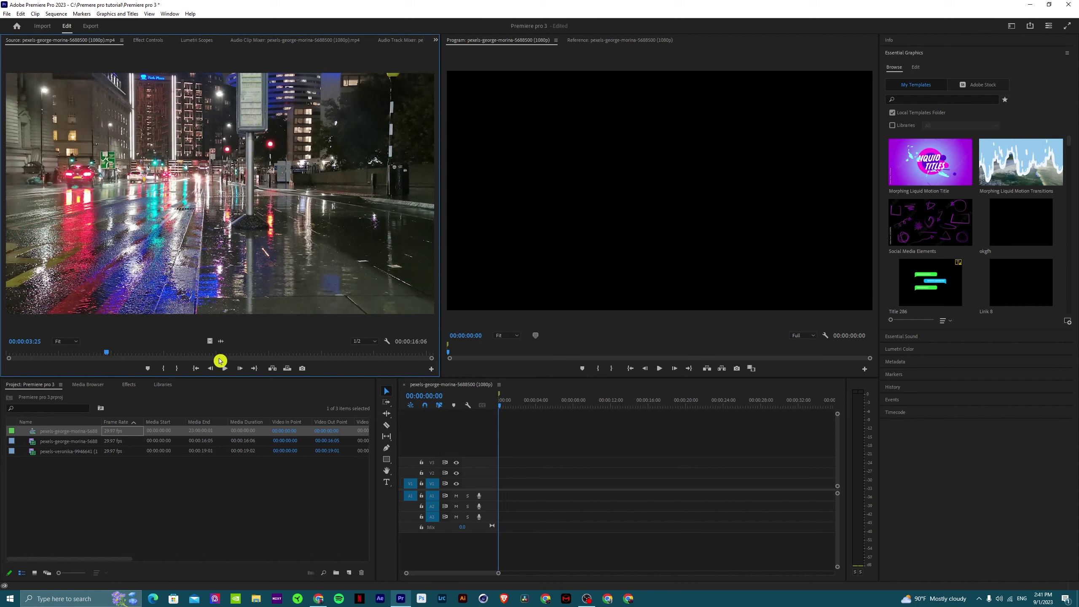
key("m")
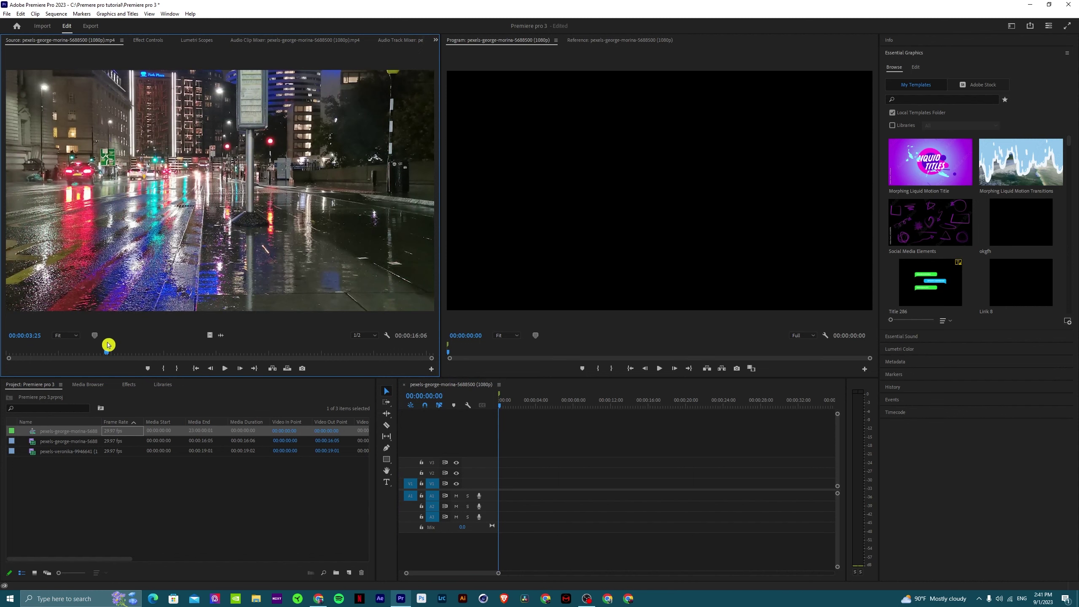
left_click(108, 344, "alt")
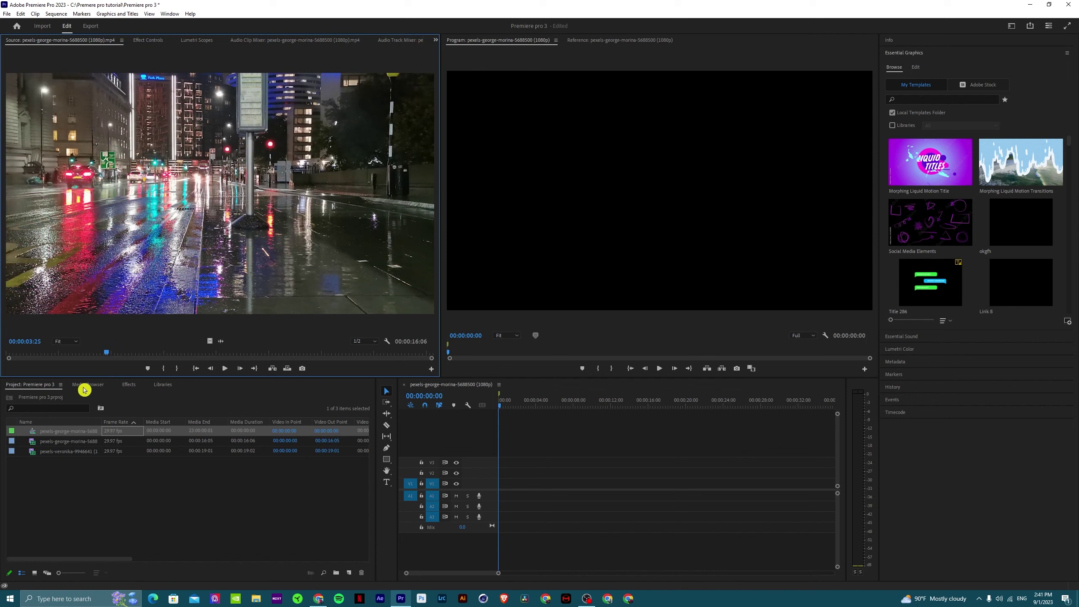
- Add markers to the source clip at 00:00:04:18 and 00:00:07:16
mouse_move(108, 352)
left_mouse_down()
mouse_move(9, 359)
mouse_move(128, 357)
left_mouse_up()
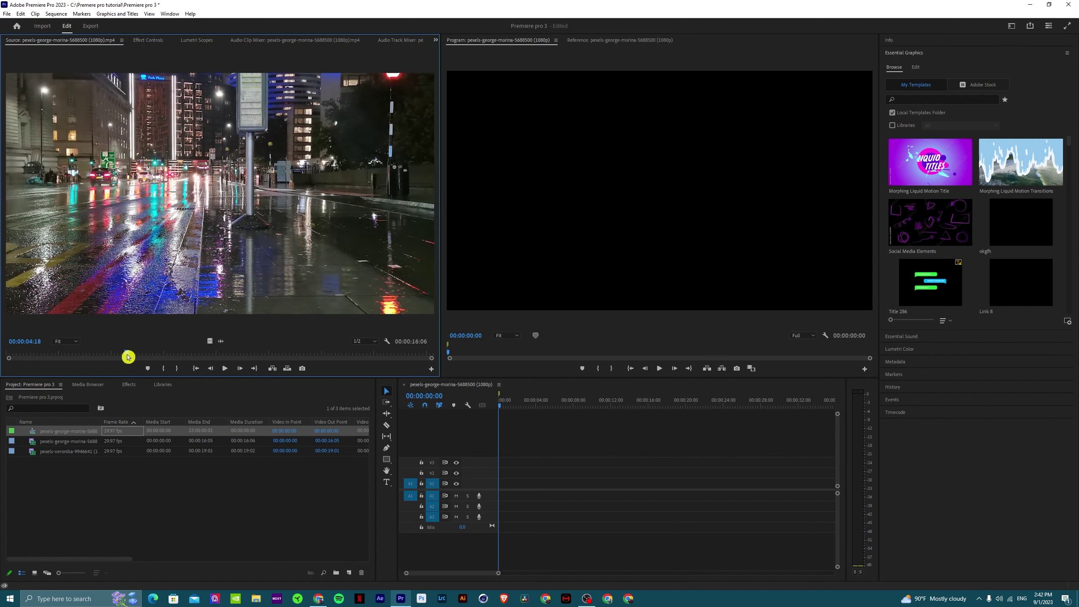
left_click(149, 371)
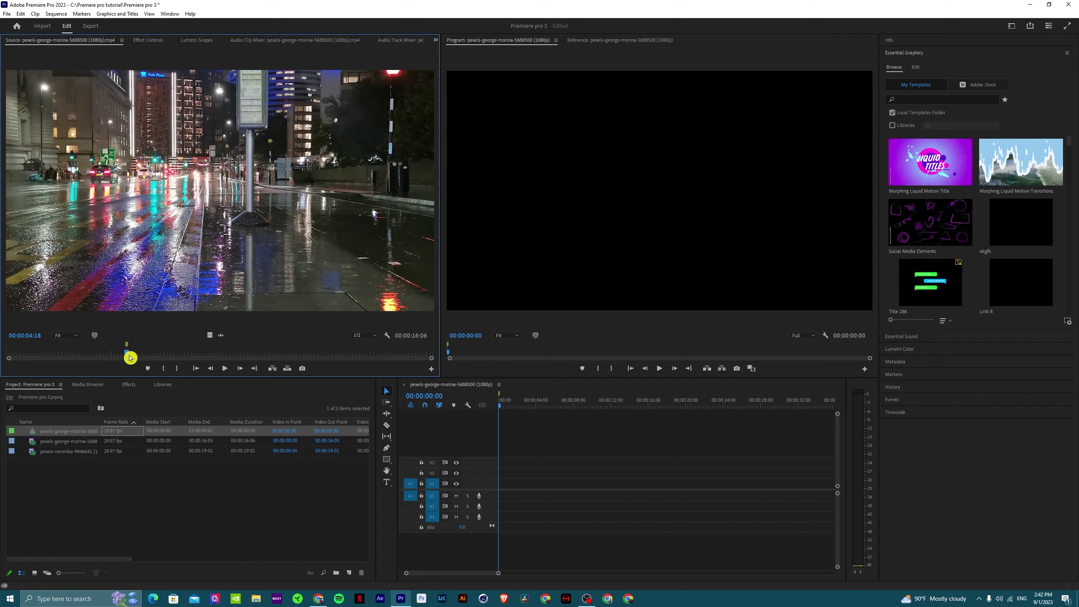
left_click_drag(128, 353, 203, 353)
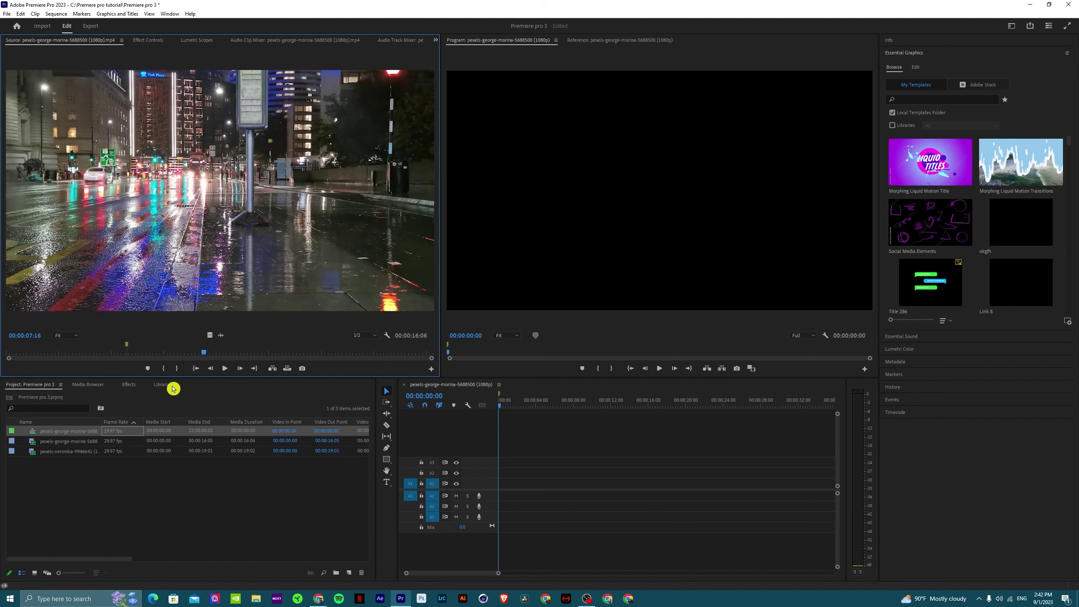
left_click(147, 368)
- Name the source marker at 00:00:04:18 "introl" and give it the comment "start"
left_click(128, 346)
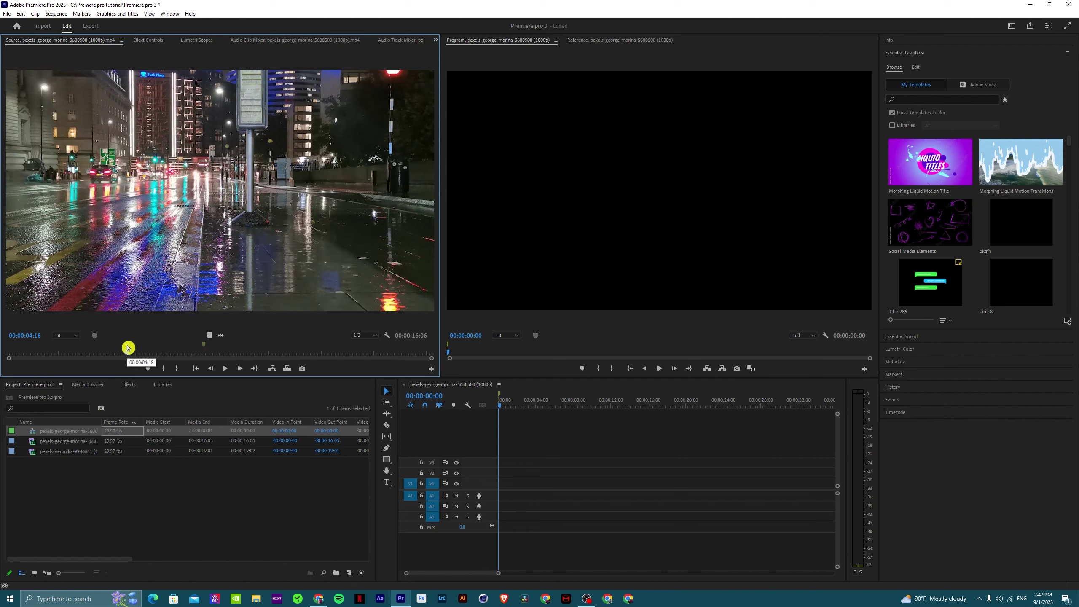
right_click(127, 348)
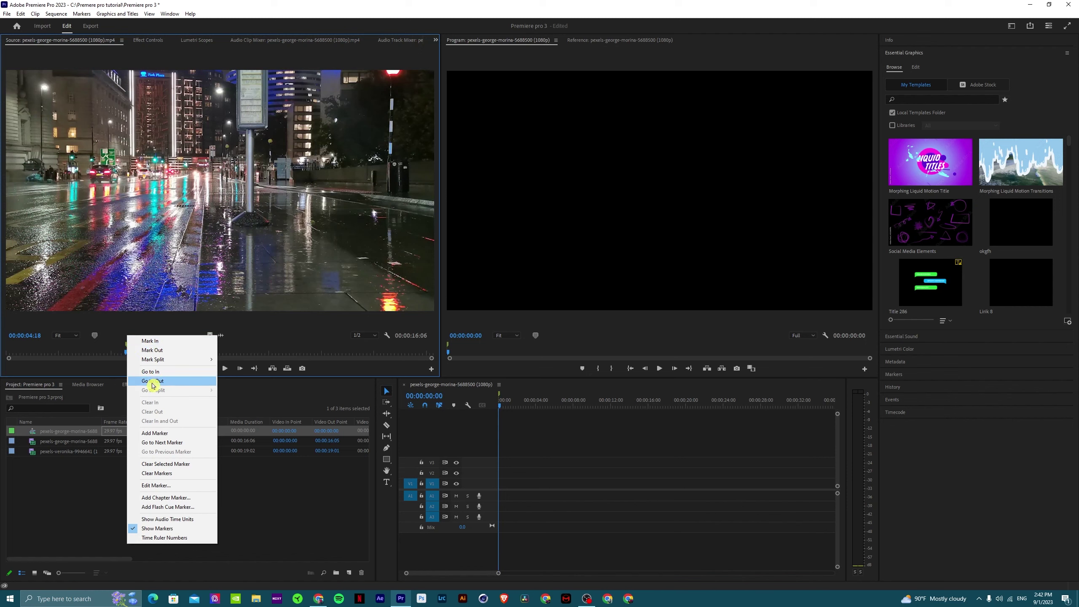
left_click(160, 487)
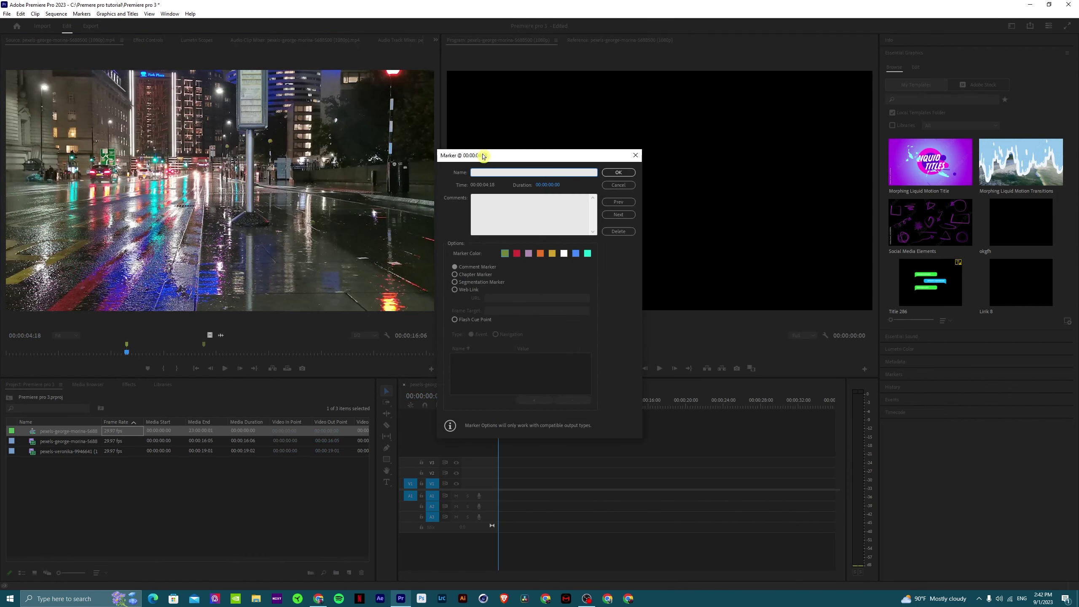
left_click_drag(485, 155, 470, 153)
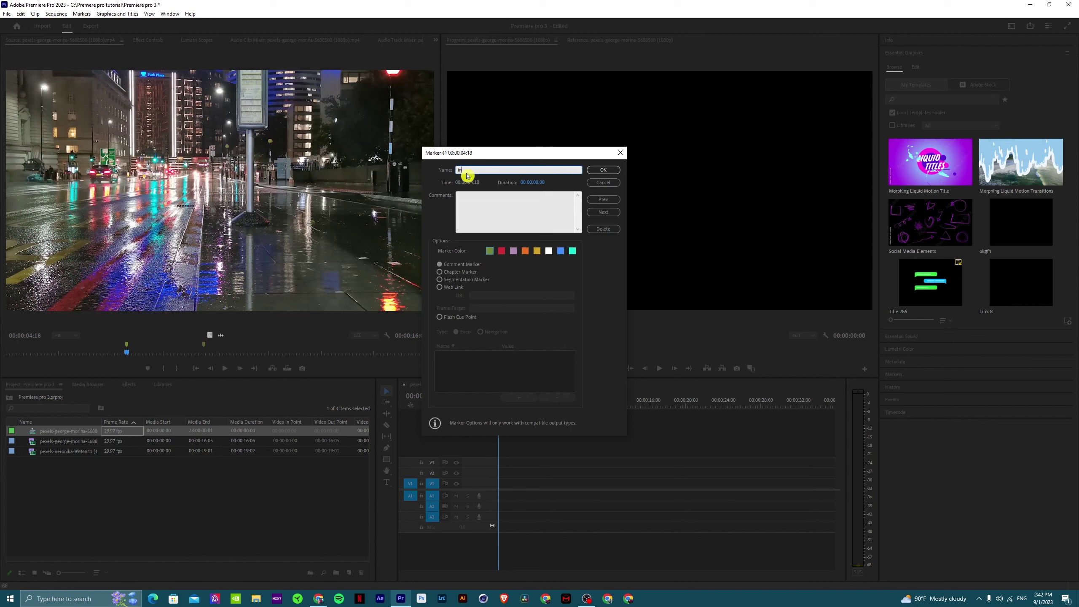
left_click(466, 199)
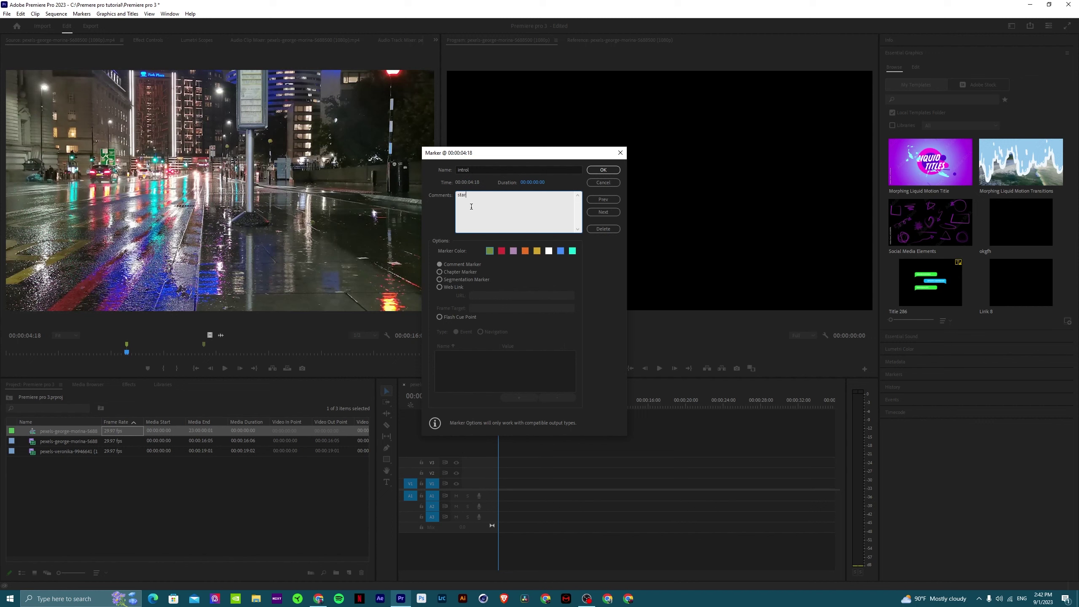
type("start")
left_click(602, 169)
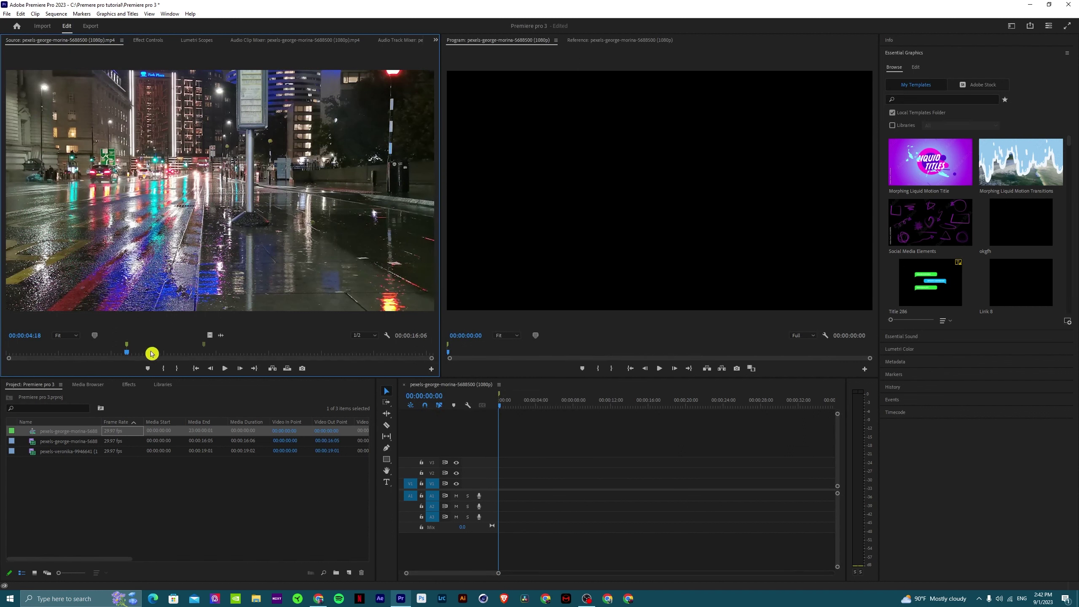
- Clear both markers from the source clip
mouse_move(127, 348)
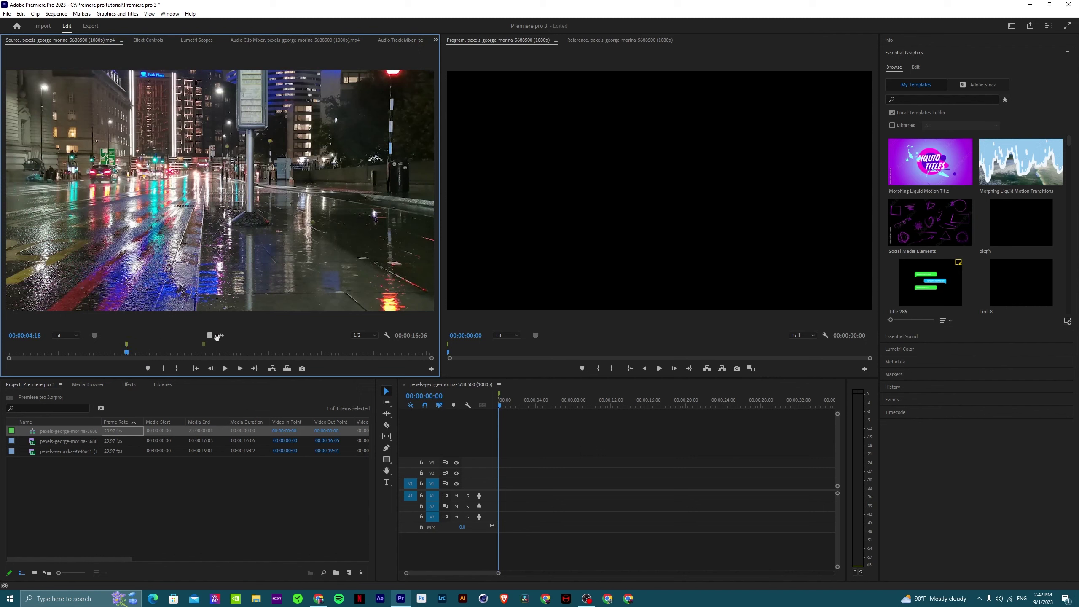
right_click(127, 346)
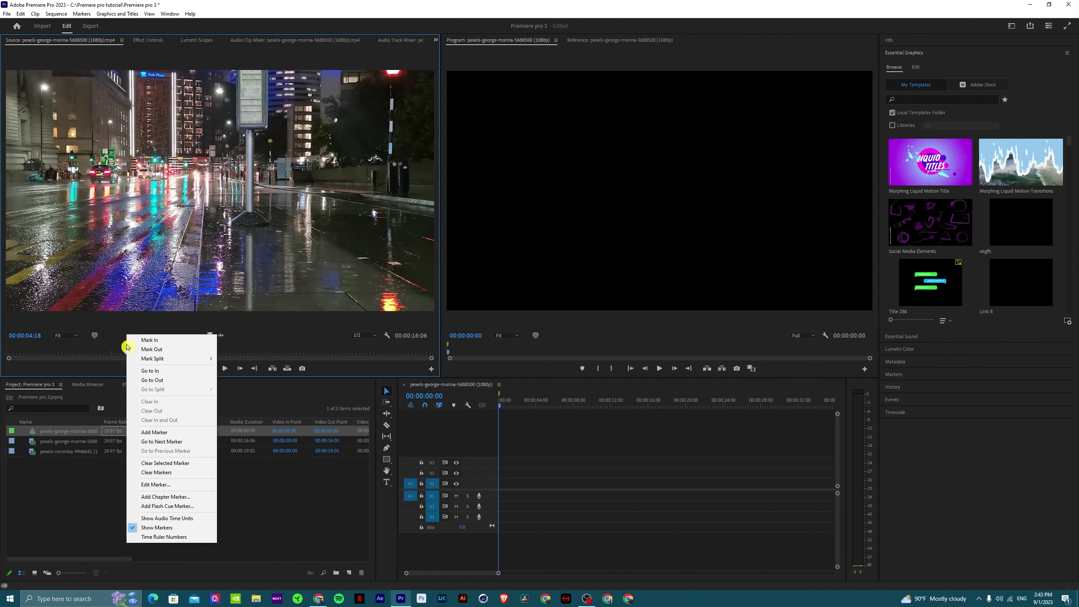
left_click(154, 483)
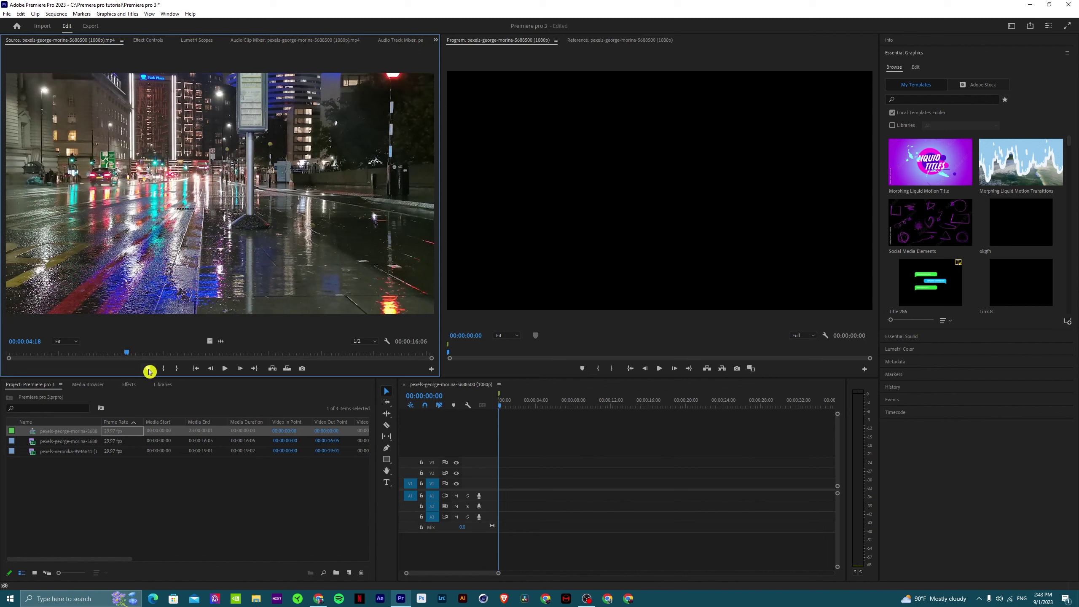
- Add markers to the source clip at 00:00:04:18 and 00:00:07:21
left_click(149, 369)
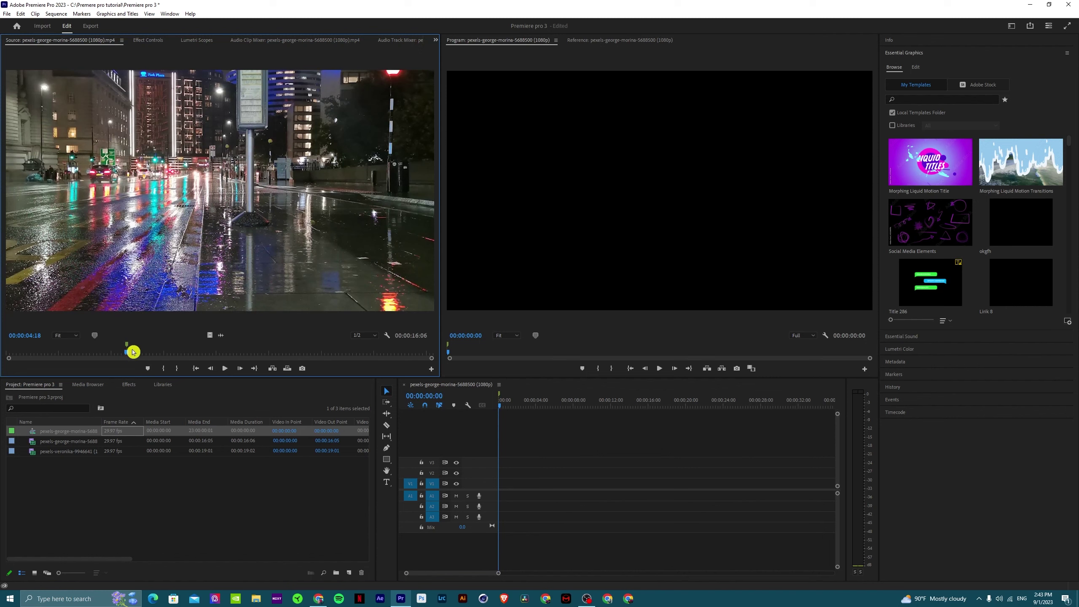
left_click_drag(128, 352, 214, 361)
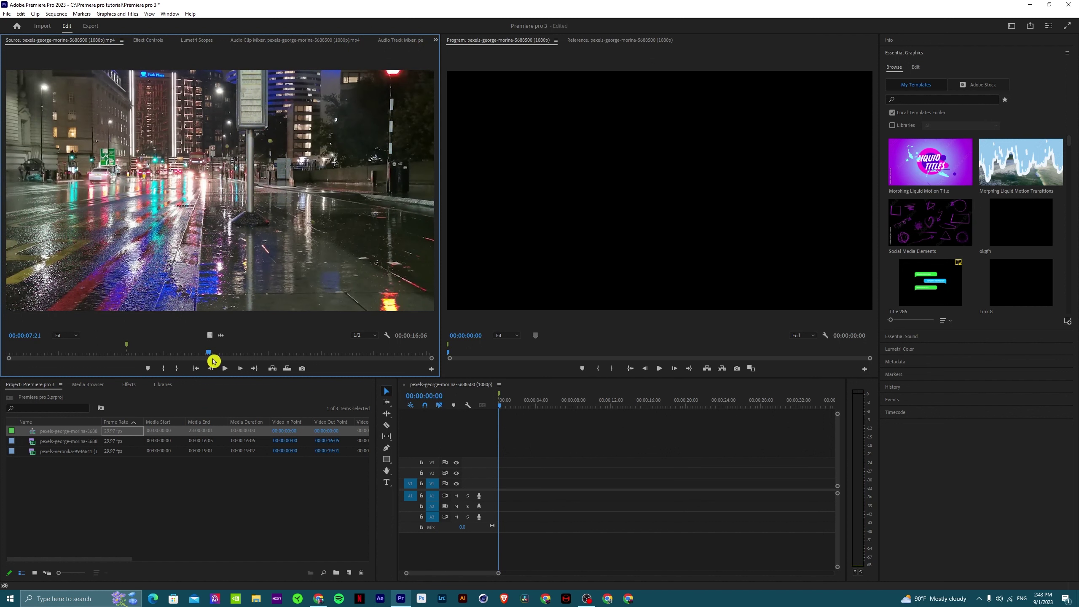
left_click(150, 368)
- Set the source clip's In point at the 00:00:04:18 marker and its Out point at the 00:00:07:21 marker
left_click(127, 350)
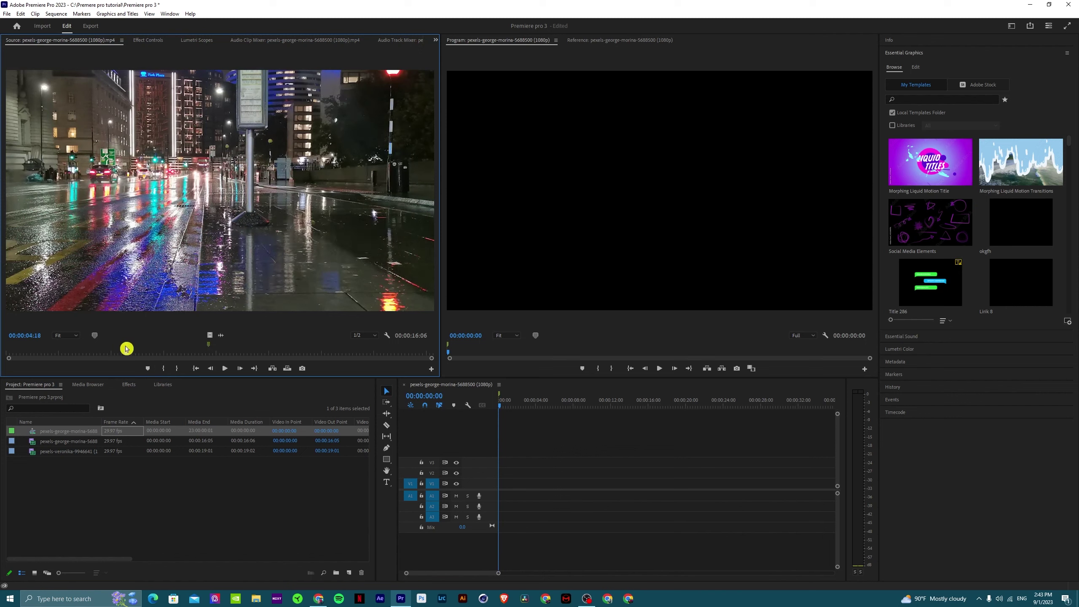
left_click(162, 370)
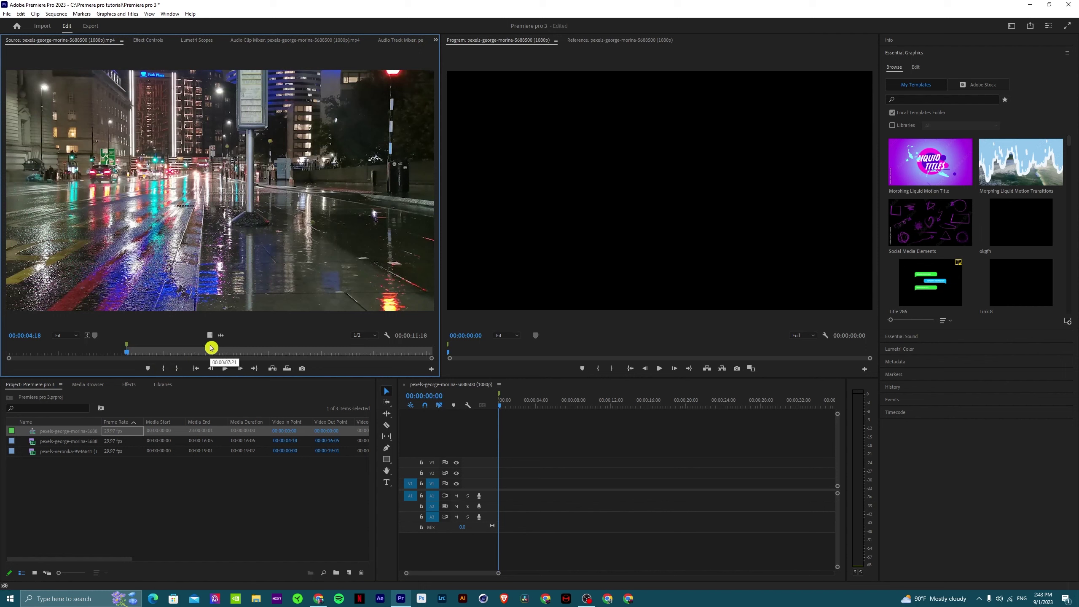
left_click(211, 347)
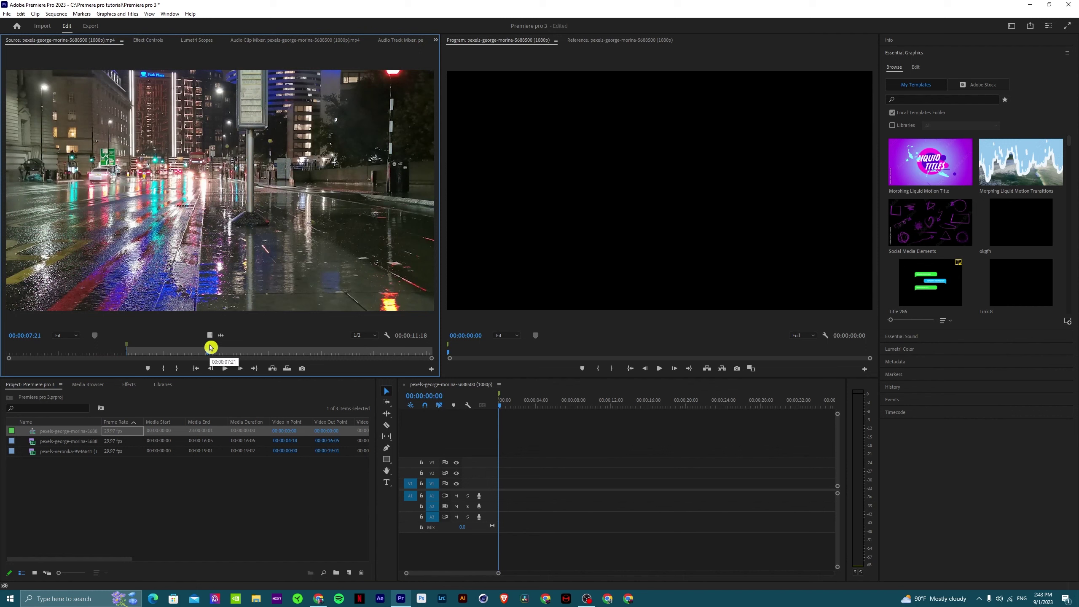
left_click(176, 369)
- Place the marked In-to-Out portion of the source clip, video and audio, at the start of tracks V1 and A1 and play it
left_click(170, 353)
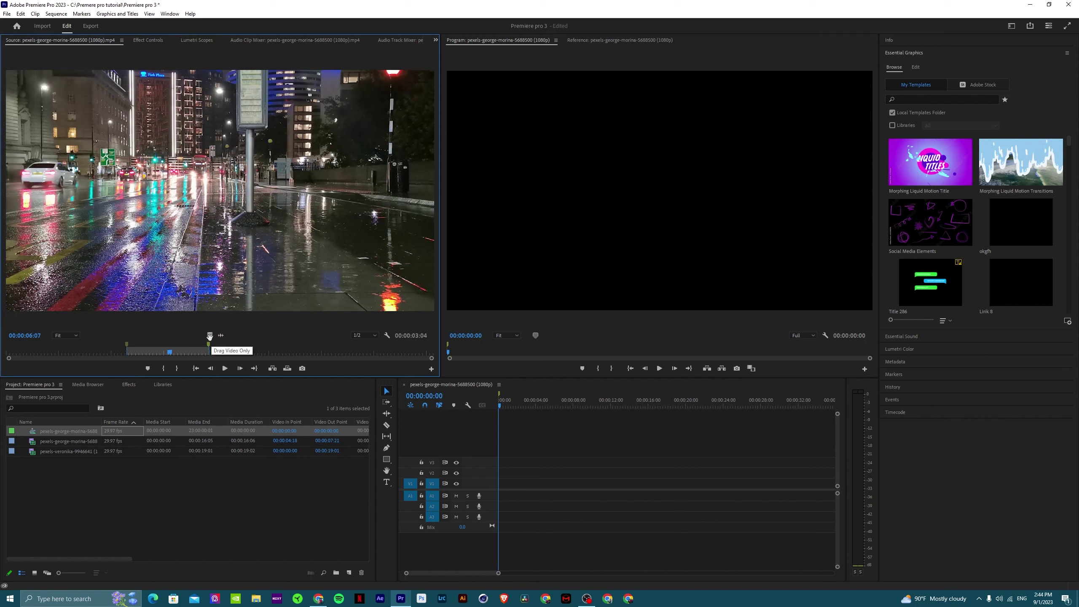
left_click_drag(210, 335, 221, 207)
left_click_drag(391, 390, 503, 488)
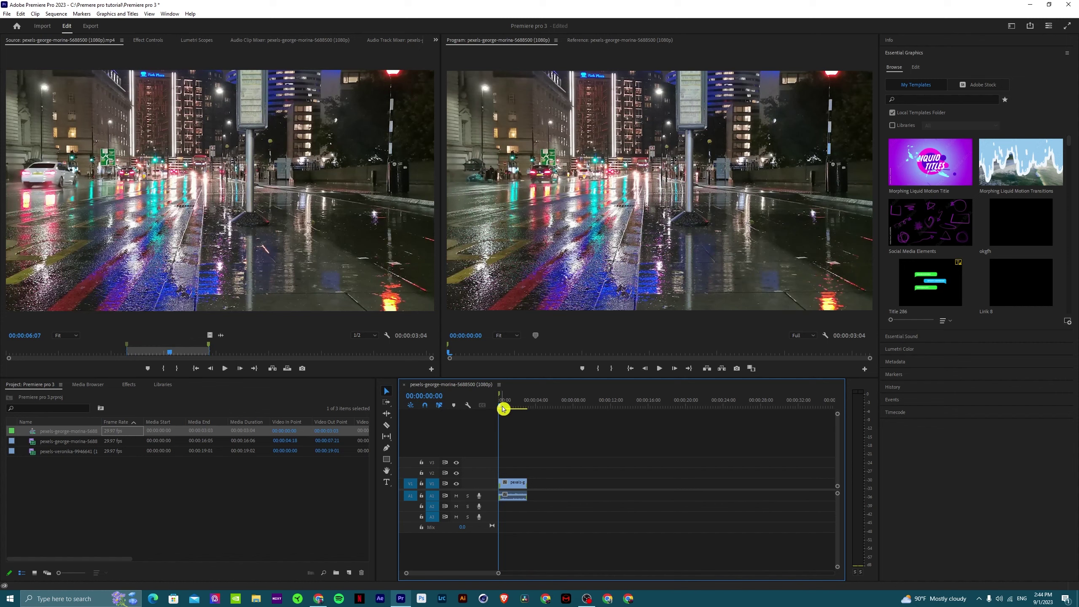
key("space")
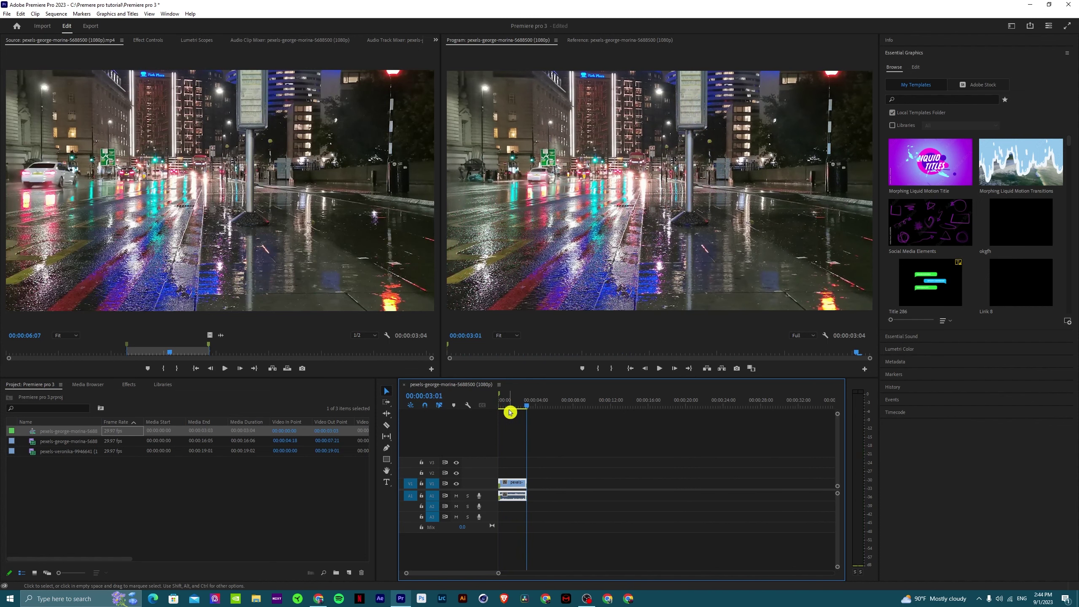
left_click(162, 353)
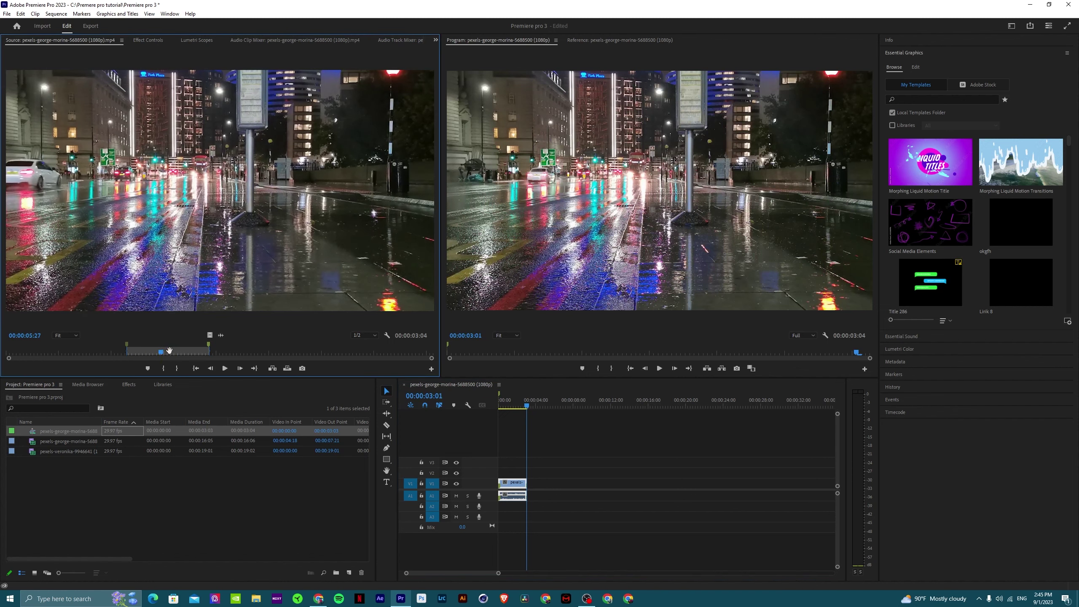
- Shift the source clip's In-to-Out range to start at 00:00:04:20 and jump the playhead to its In point and Out point
mouse_move(177, 352)
left_mouse_down()
mouse_move(328, 354)
mouse_move(171, 349)
left_mouse_up()
left_click(196, 368)
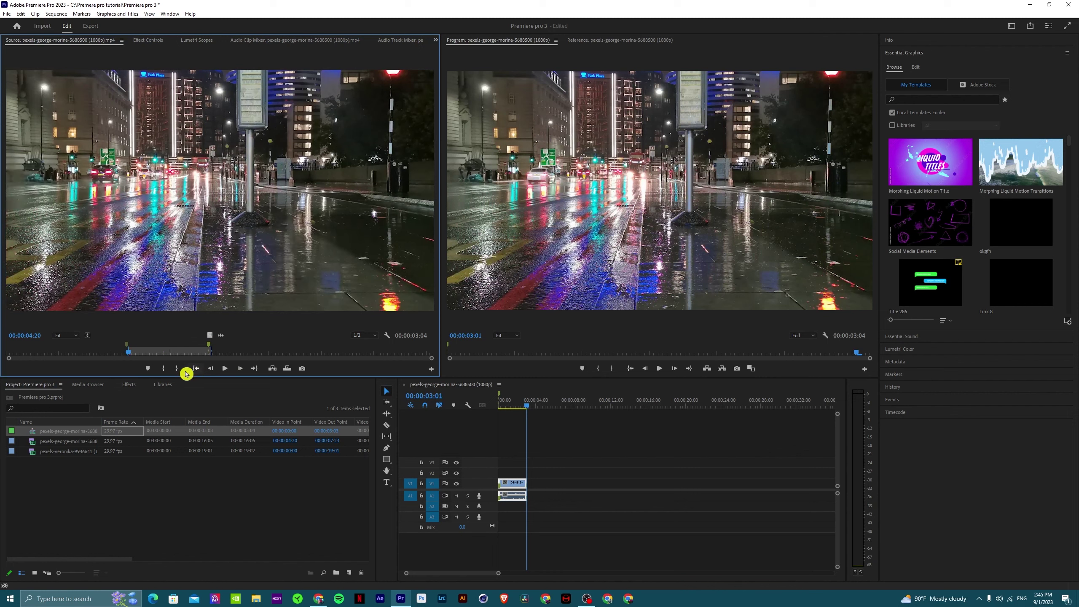
left_click(257, 370)
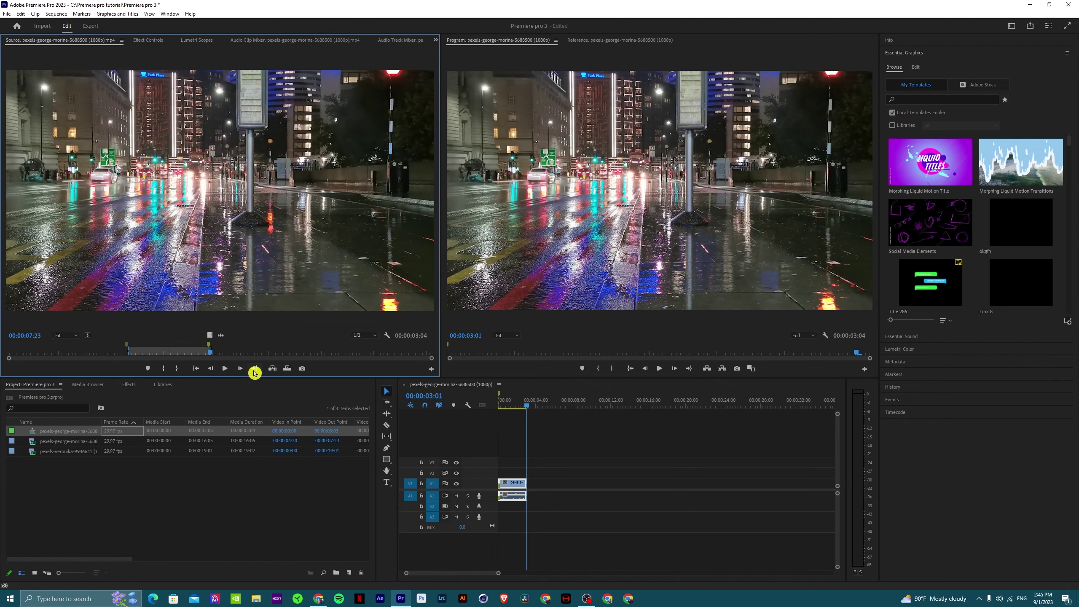
- Clear all markers from the source clip while keeping its In and Out points
right_click(209, 348)
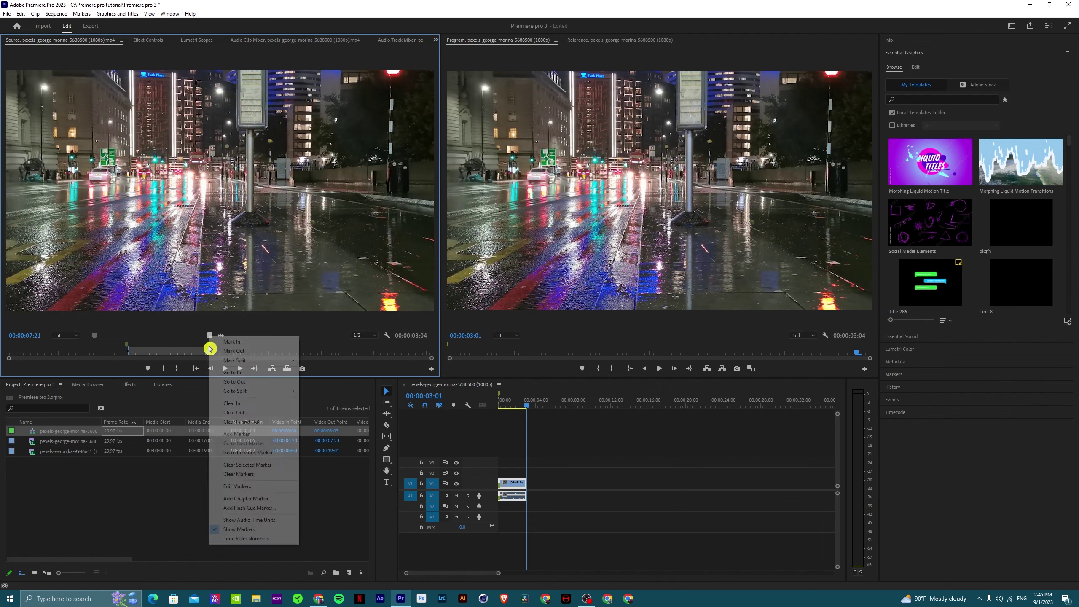
left_click(229, 473)
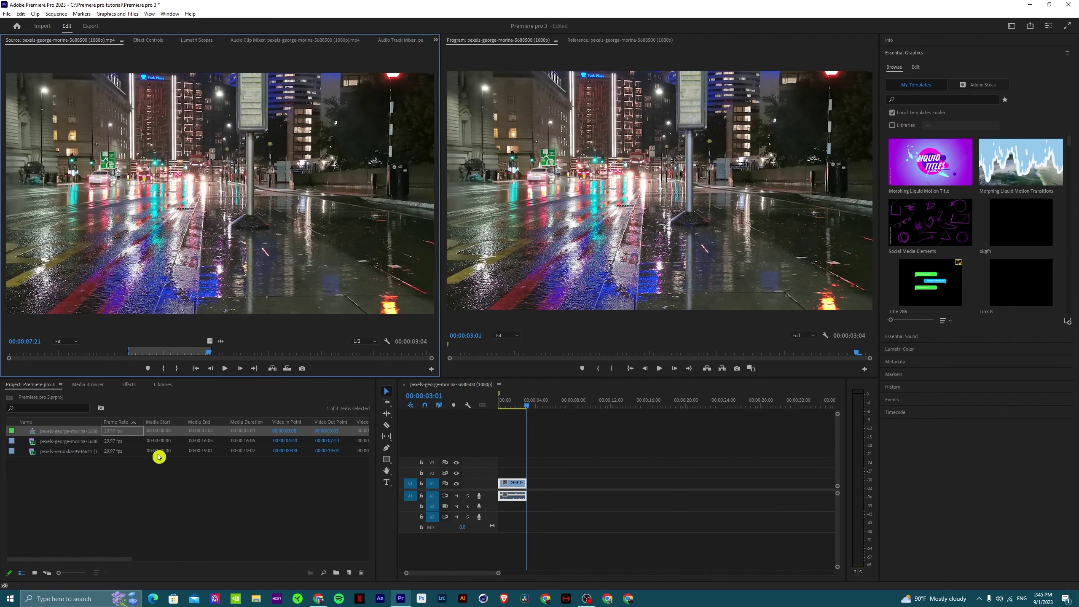
- Place the source playhead at 00:00:06:10 and step back frame by frame to 00:00:06:03
left_click_drag(168, 359, 172, 356)
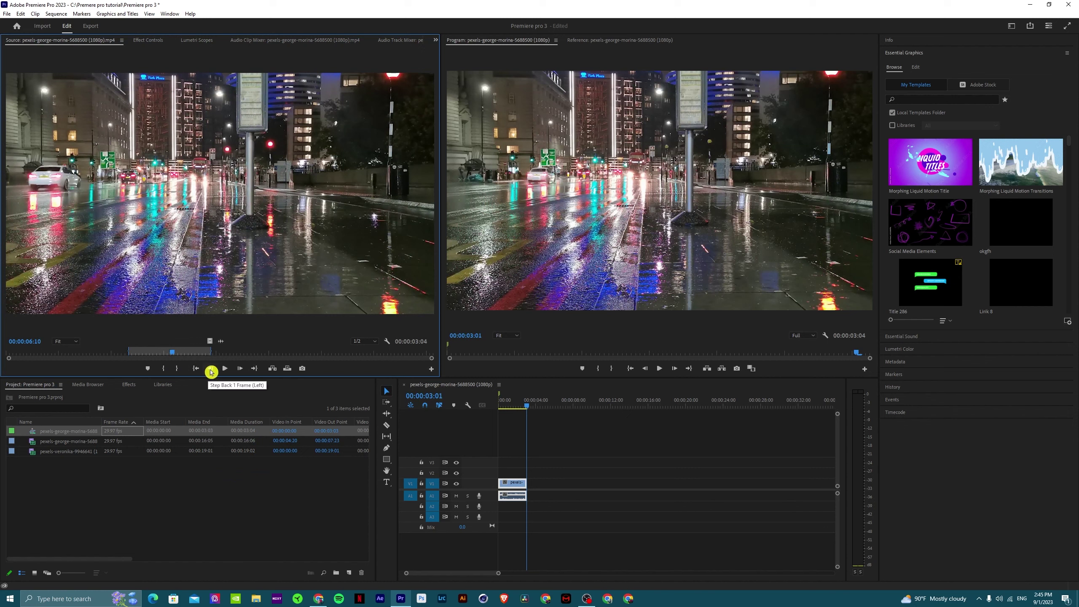
left_click(211, 372)
left_click(213, 369)
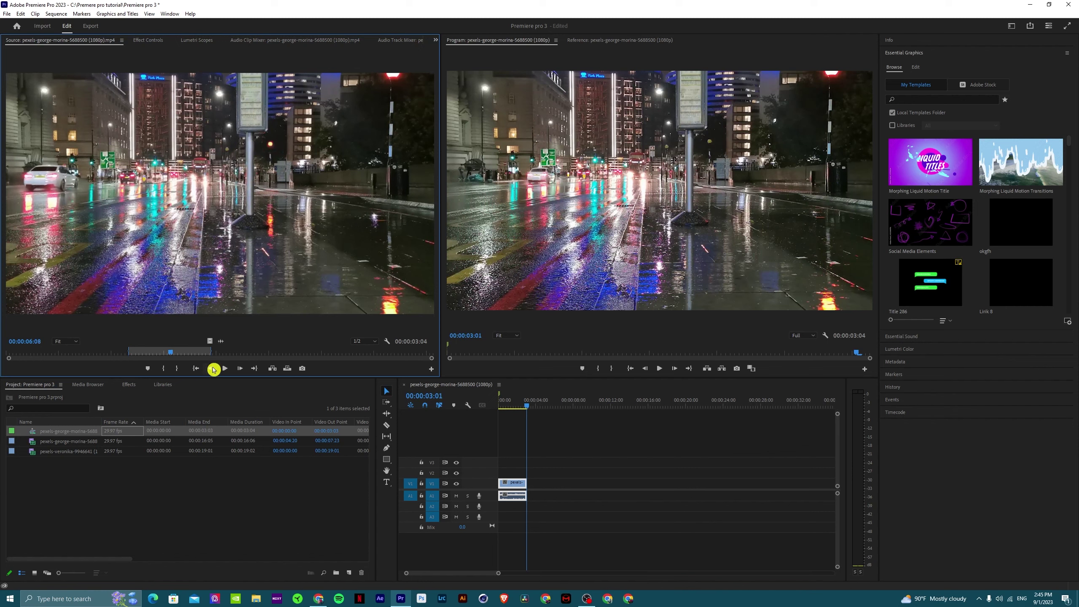
left_click(213, 369)
left_click(213, 369)
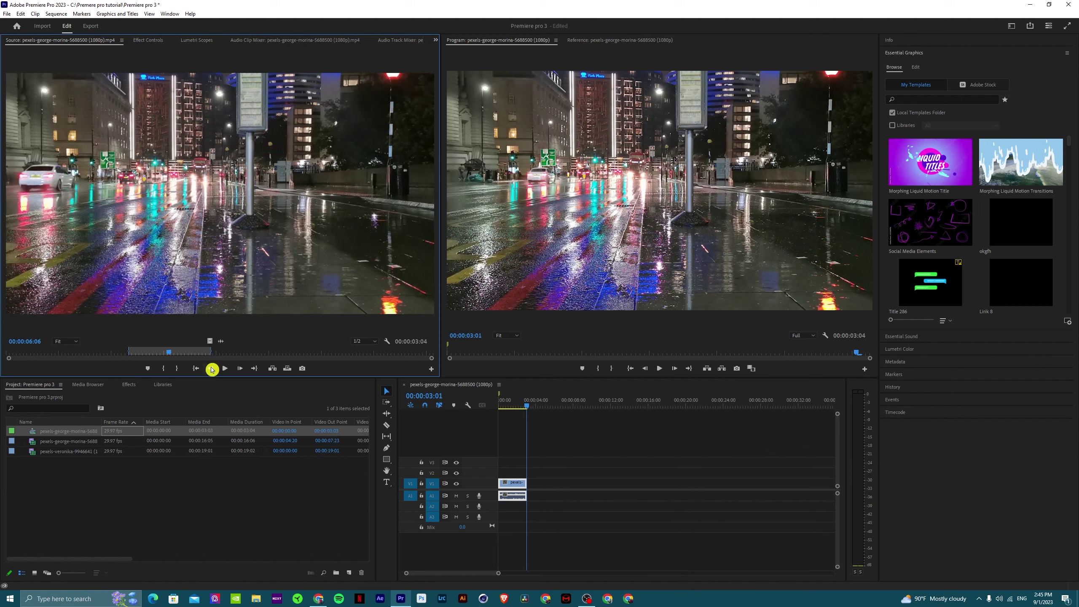
left_click(211, 372)
left_click(211, 372)
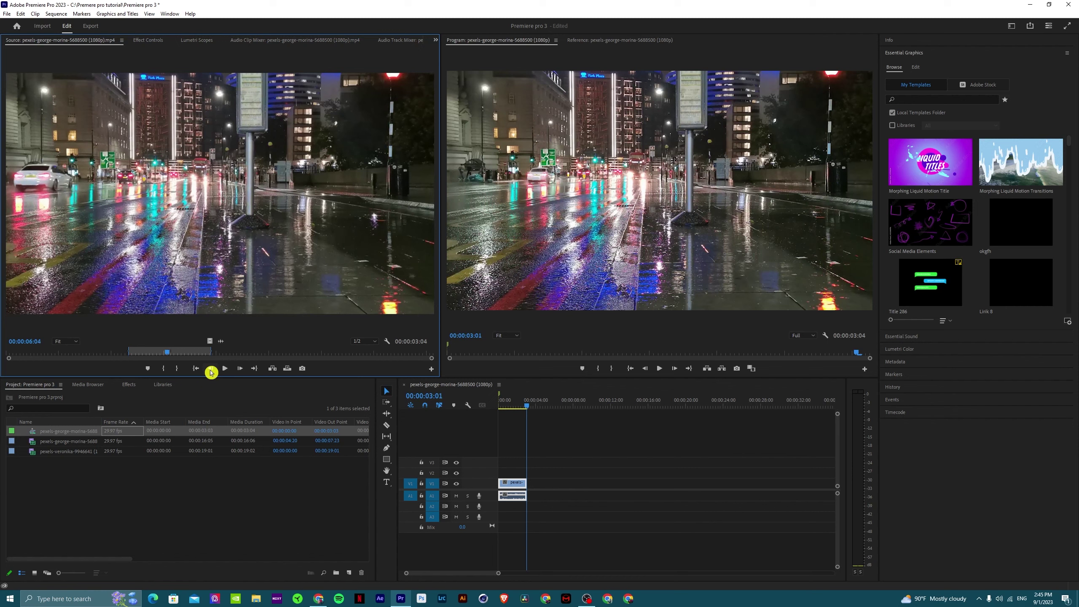
left_click(211, 374)
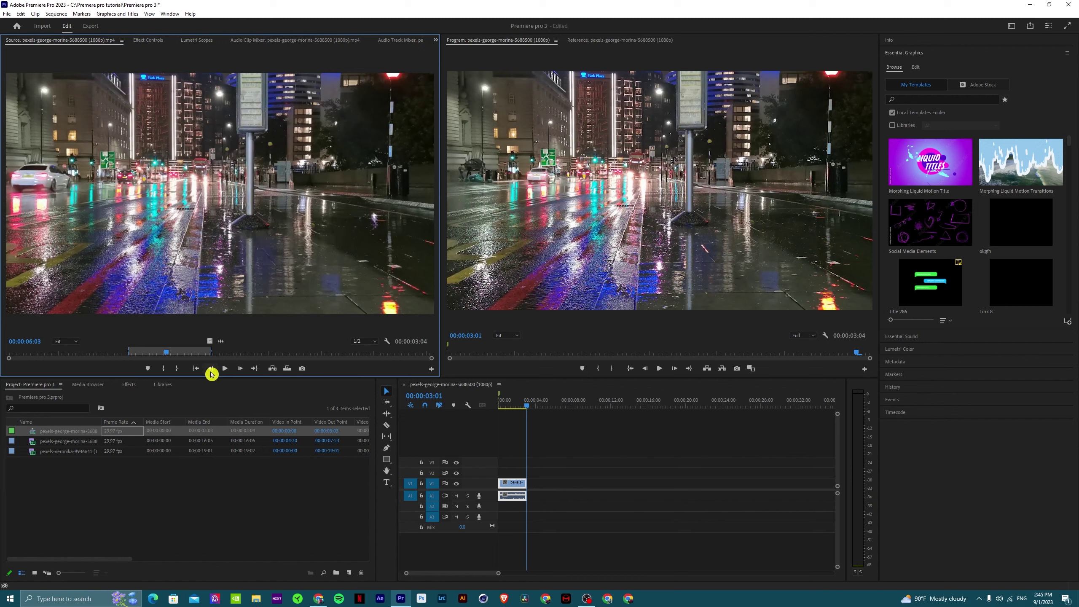
- Step the source clip forward seven frames, one at a time, to 00:00:06:10
left_click(241, 372)
left_click(241, 372)
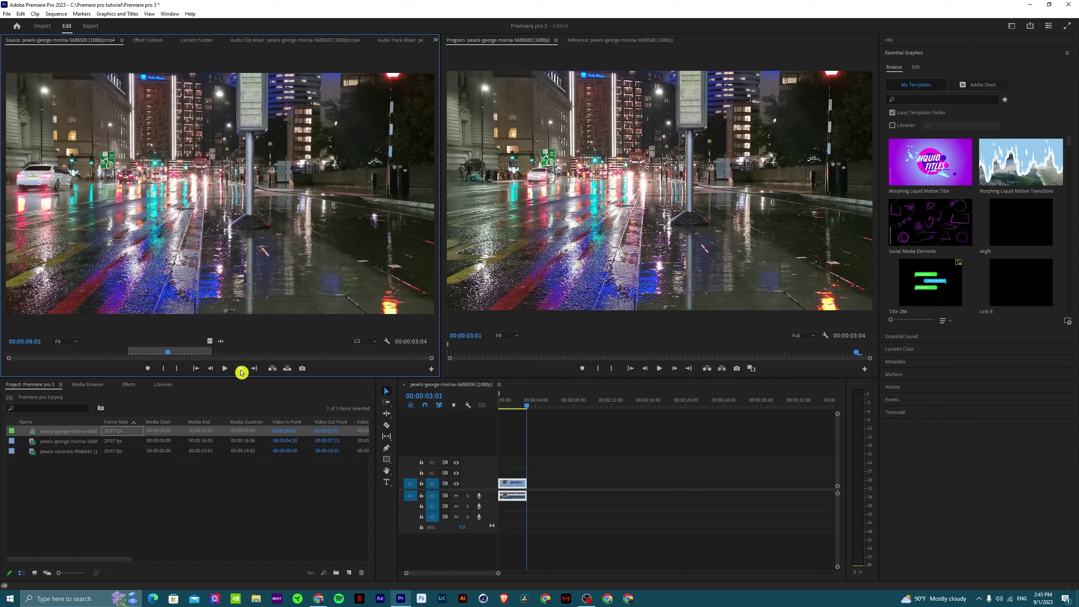
left_click(241, 372)
left_click(241, 372)
left_click(241, 372)
left_click(241, 372)
left_click(241, 372)
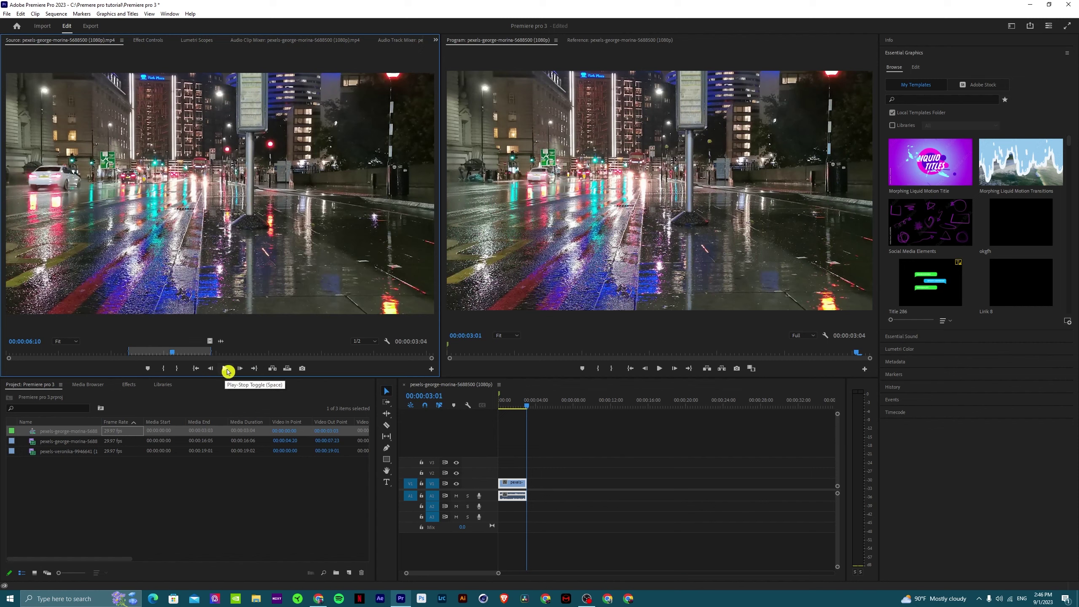
- Play and stop the source clip, and return its playhead to 00:00:06:26
left_click(225, 369)
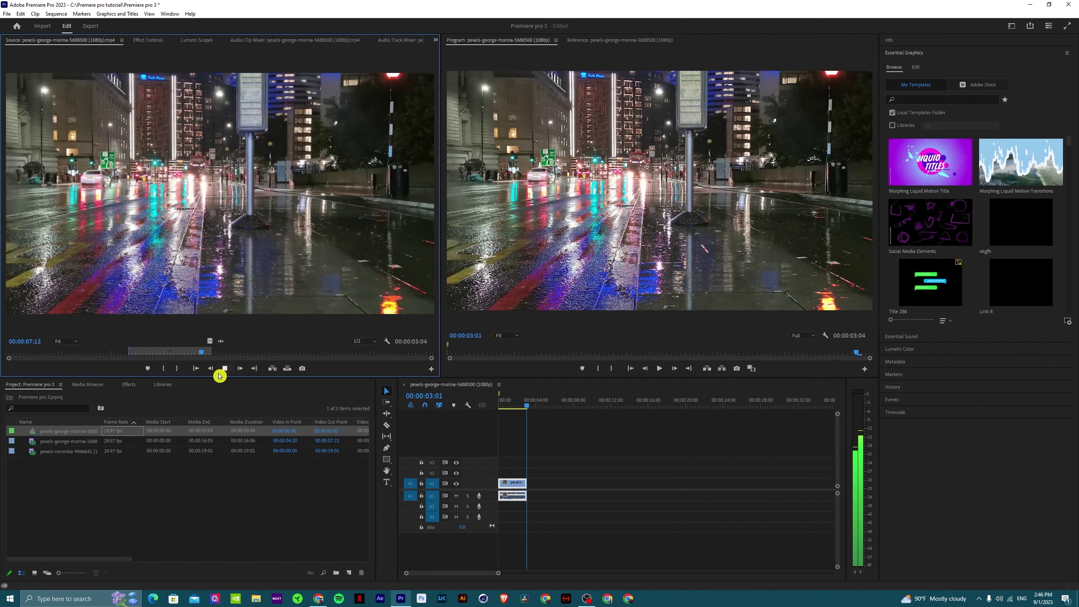
left_click(224, 368)
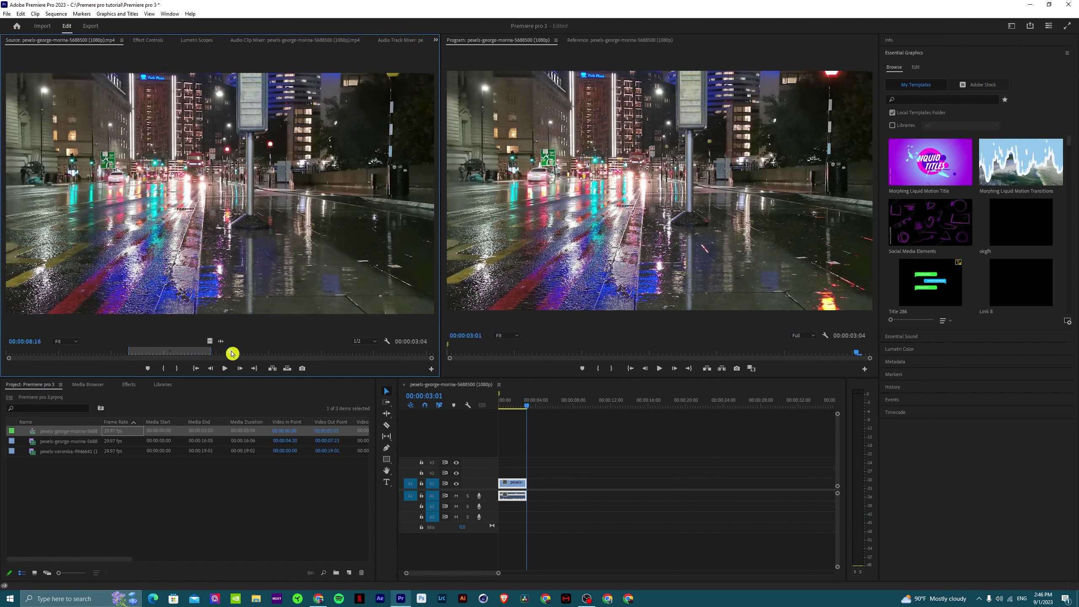
left_click_drag(231, 352, 187, 365)
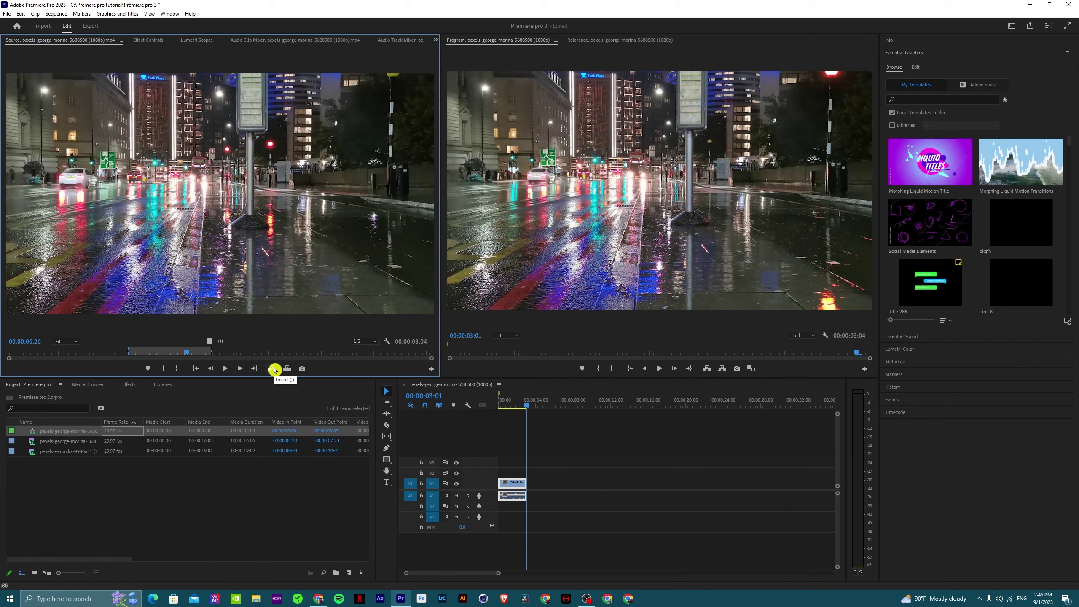
- Slide the source In-to-Out range to 00:00:08:04–00:00:11:07 and insert that portion into the sequence at 00:00:05:05
left_click_drag(290, 367, 321, 391)
mouse_move(529, 409)
left_mouse_down()
mouse_move(576, 409)
mouse_move(549, 409)
left_mouse_up()
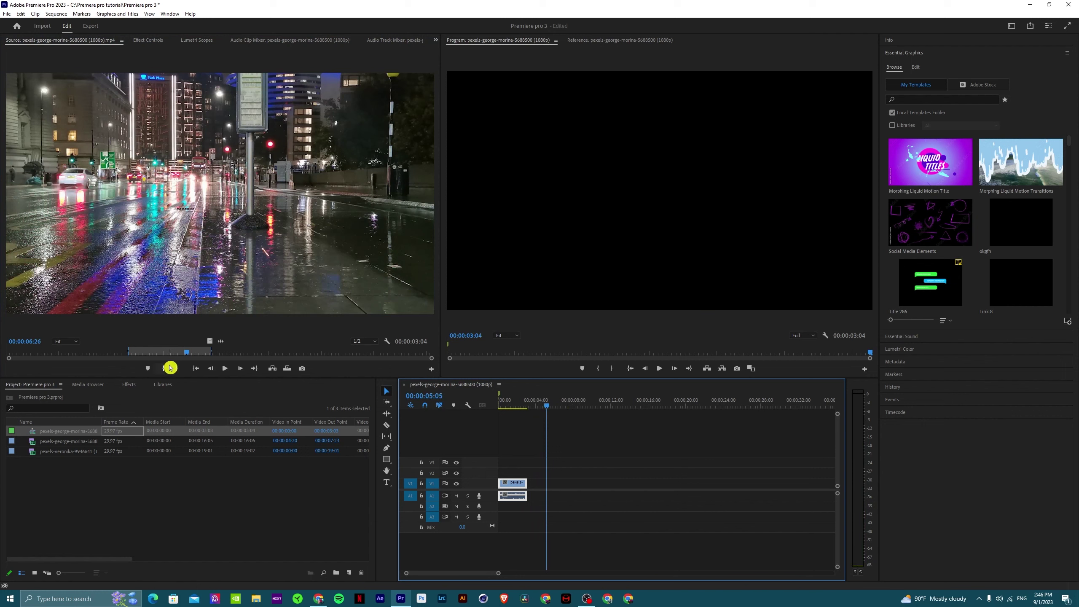
left_click_drag(170, 351, 259, 353)
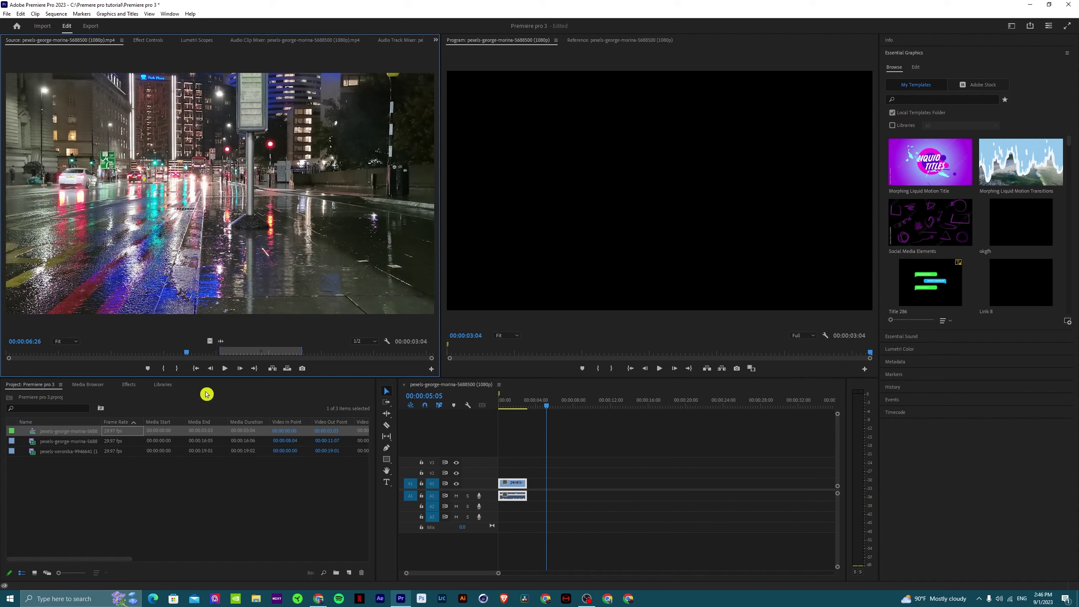
left_click_drag(206, 394, 235, 392)
left_click(543, 487)
mouse_move(546, 482)
left_mouse_down()
mouse_move(592, 482)
mouse_move(628, 501)
mouse_move(300, 458)
mouse_move(283, 398)
left_mouse_up()
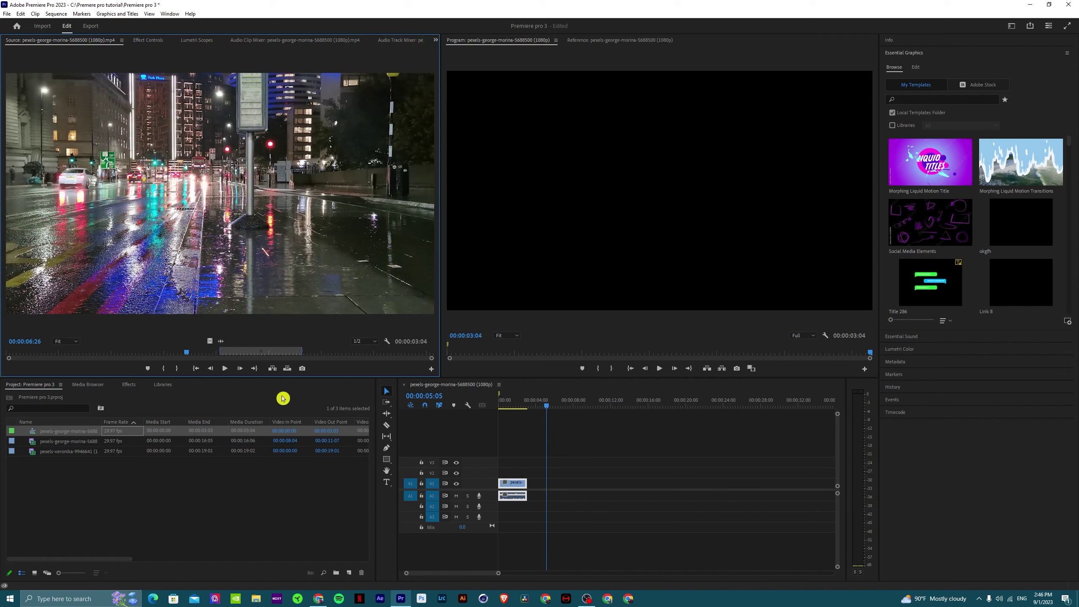
left_click(273, 368)
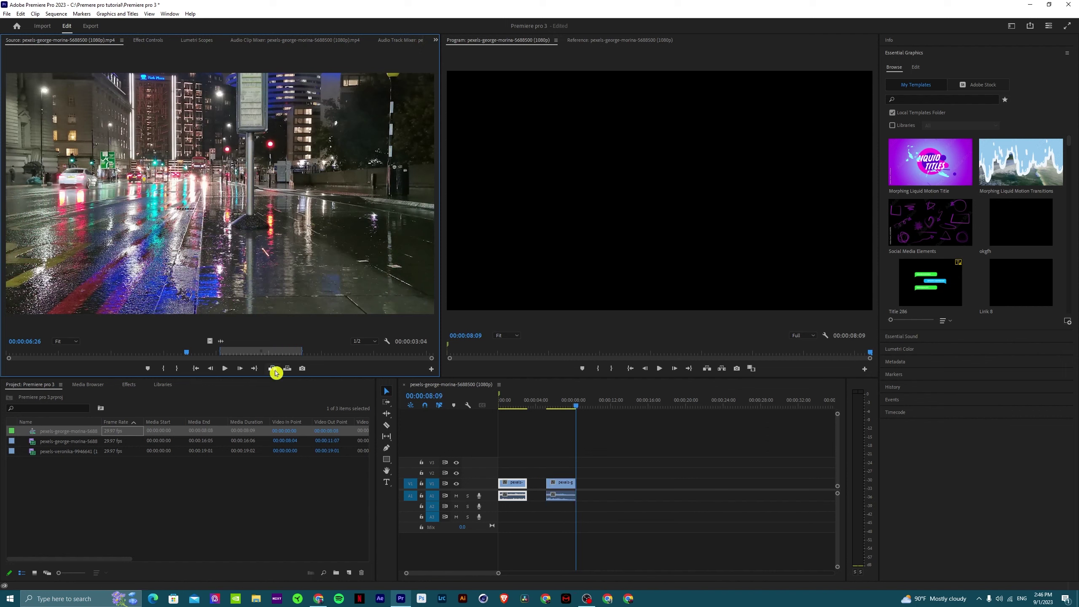
- Overwrite the sequence from 00:00:06:28, partway through the second clip, with the marked source portion
left_click_drag(576, 410, 555, 410)
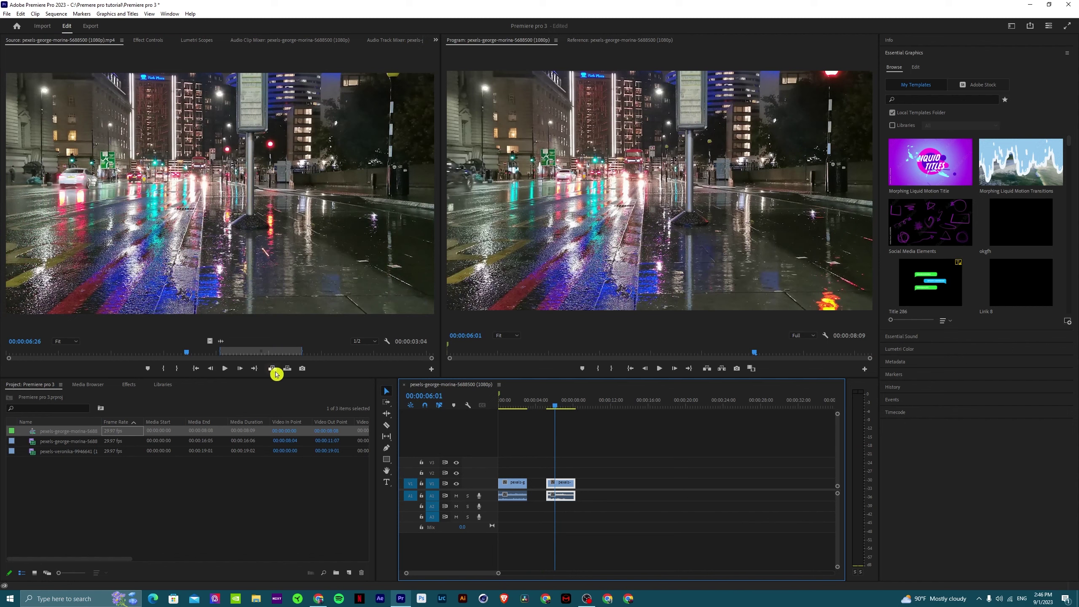
left_click_drag(553, 410, 561, 410)
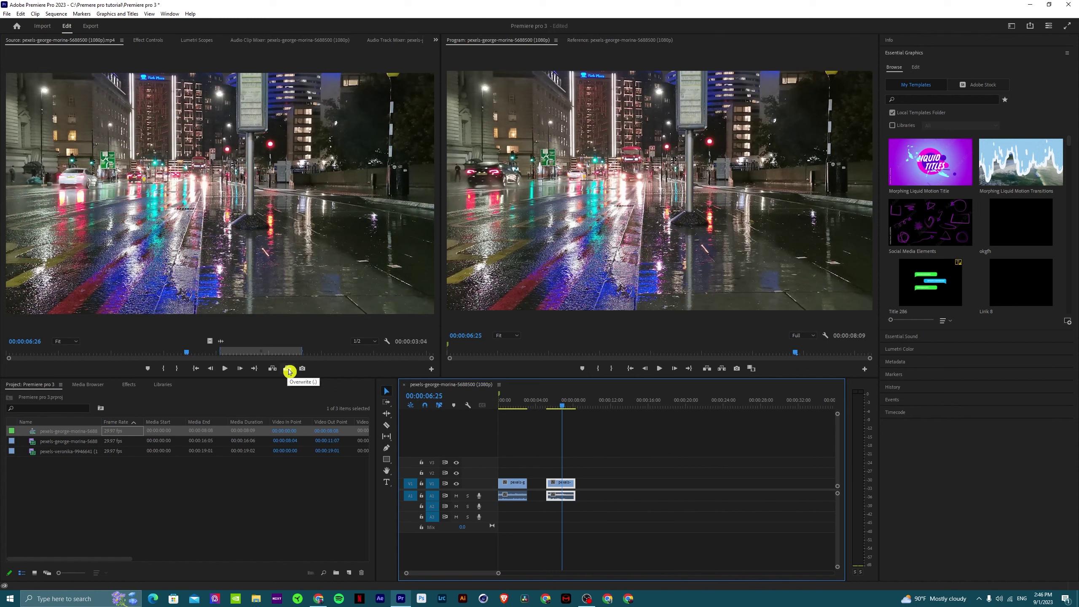
left_click(564, 407)
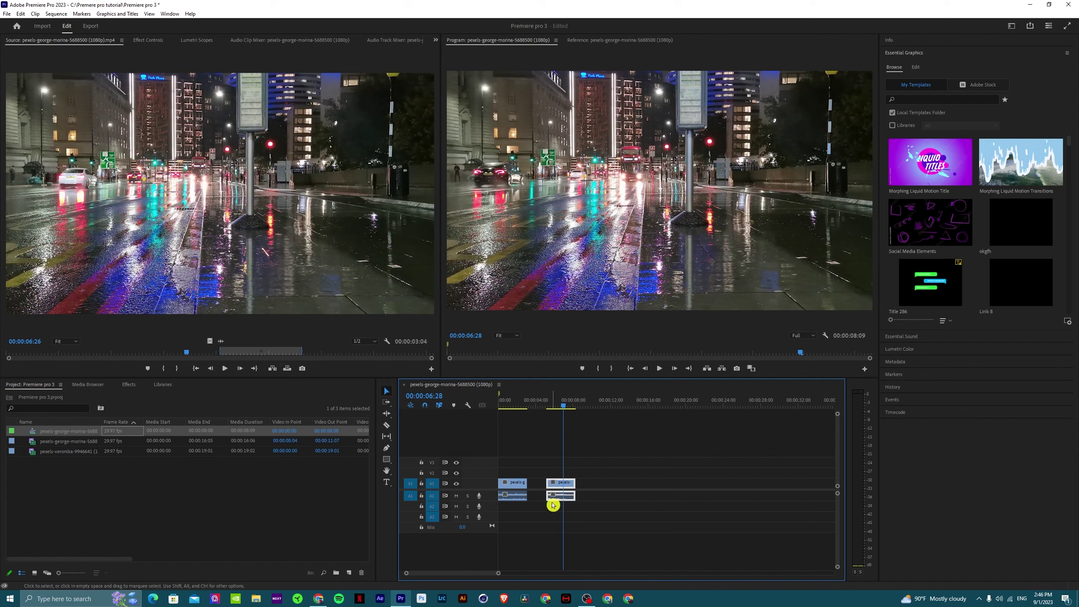
left_click(288, 373)
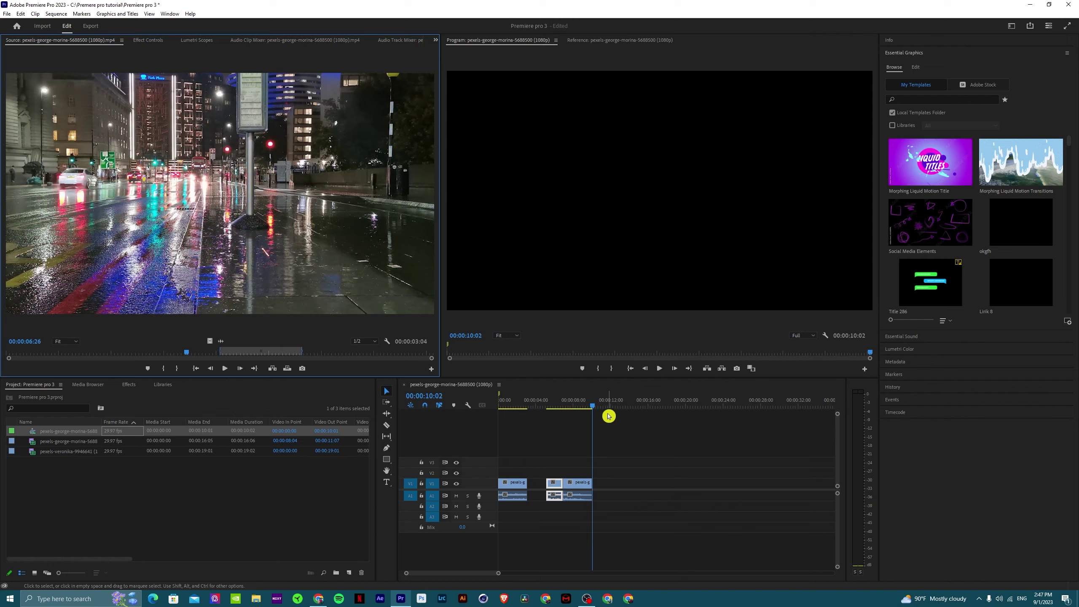
- Play the sequence from 00:00:05:24 across the overwrite cut and scrub through the overwritten clip to its end
left_click_drag(592, 408, 551, 407)
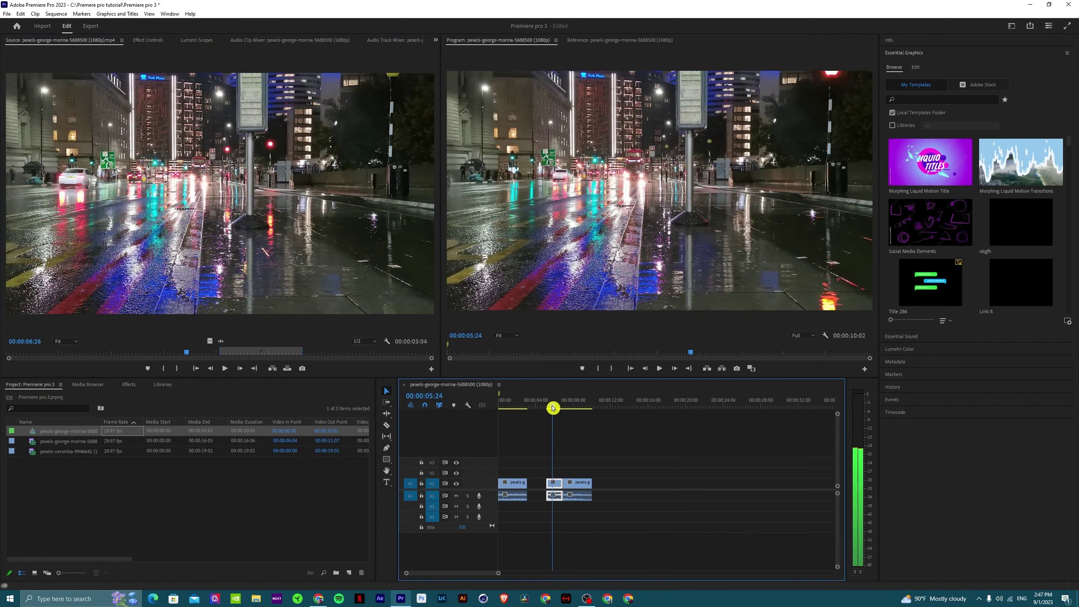
key("space")
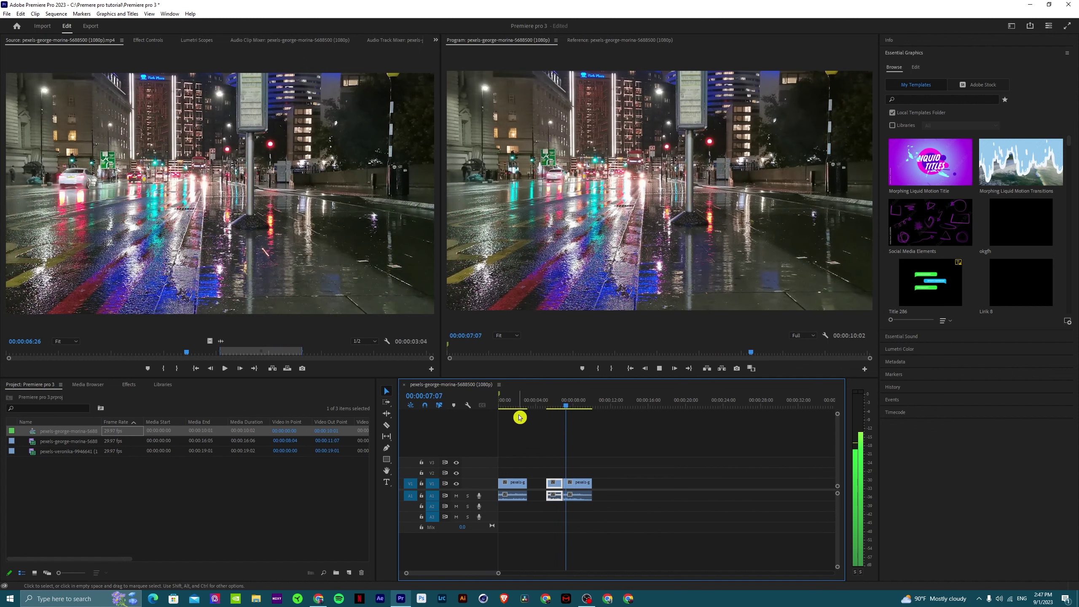
key("space")
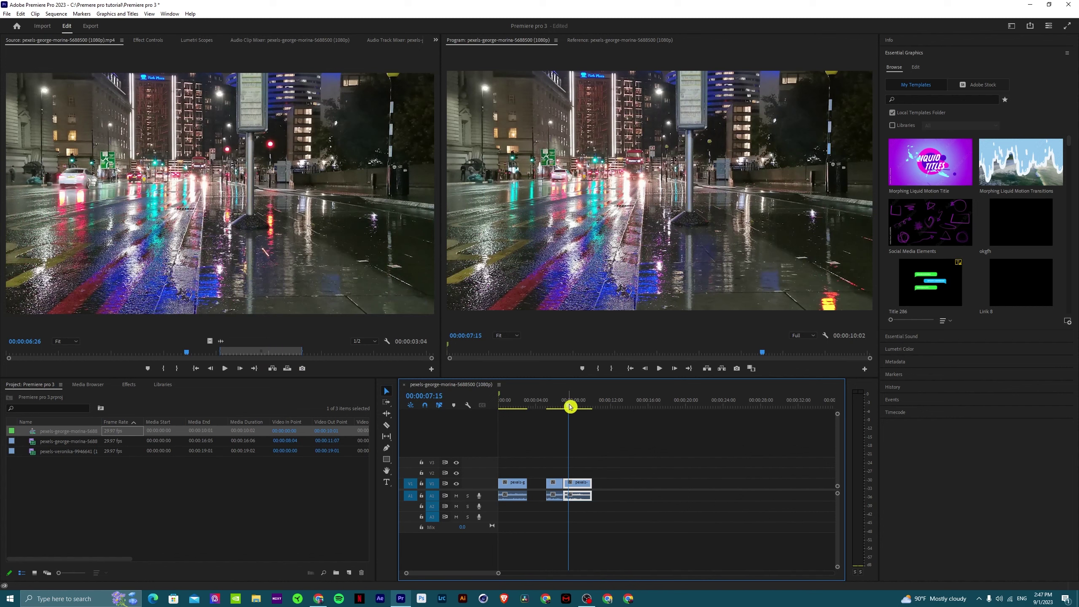
left_click_drag(571, 405, 594, 410)
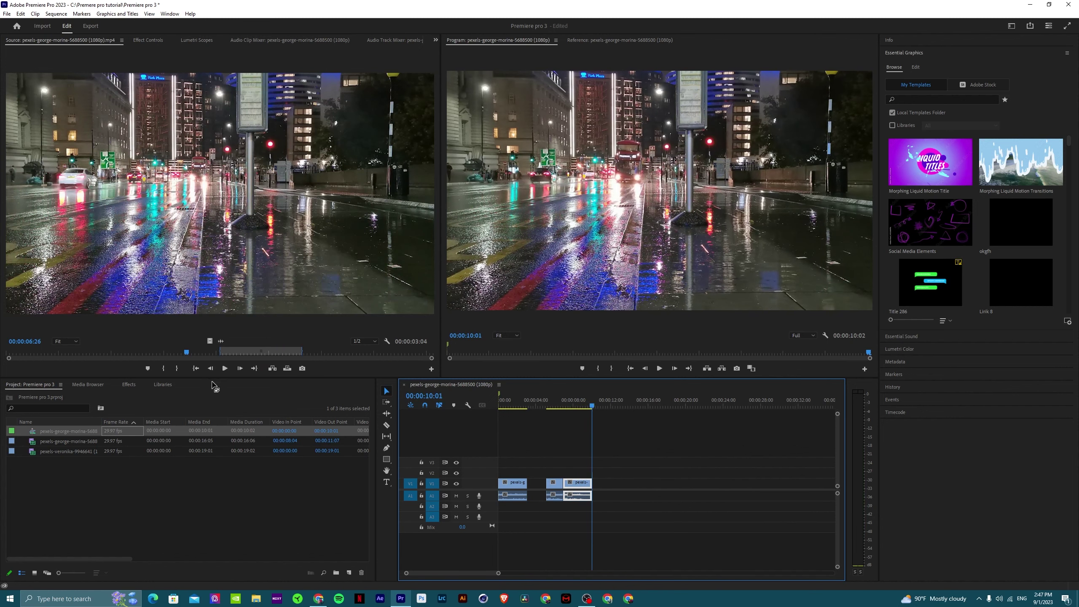
- Delete all video and audio clips from the sequence
left_click(253, 355)
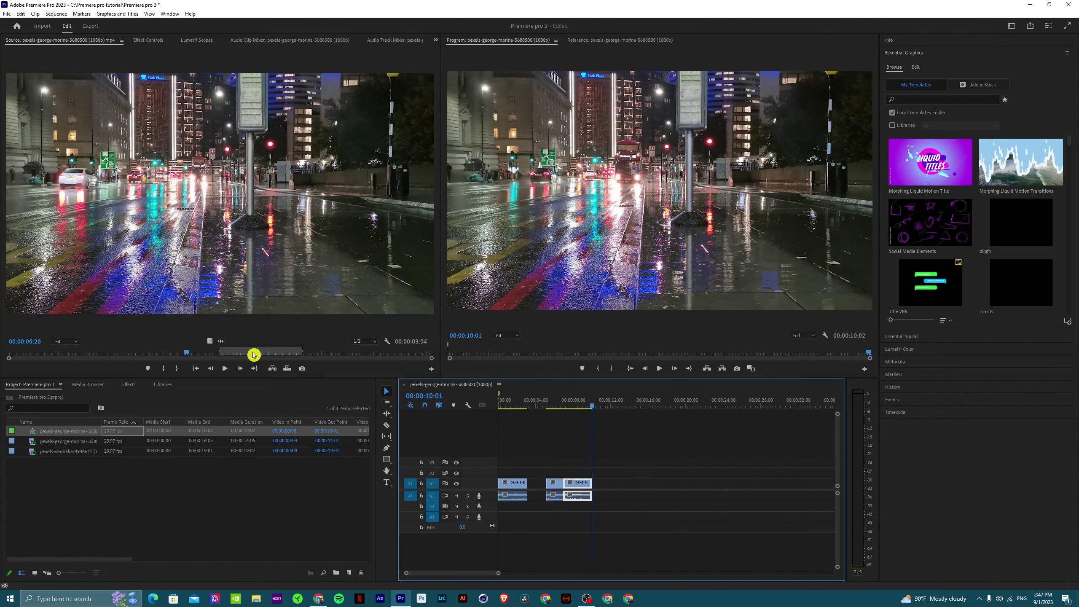
left_click(249, 243)
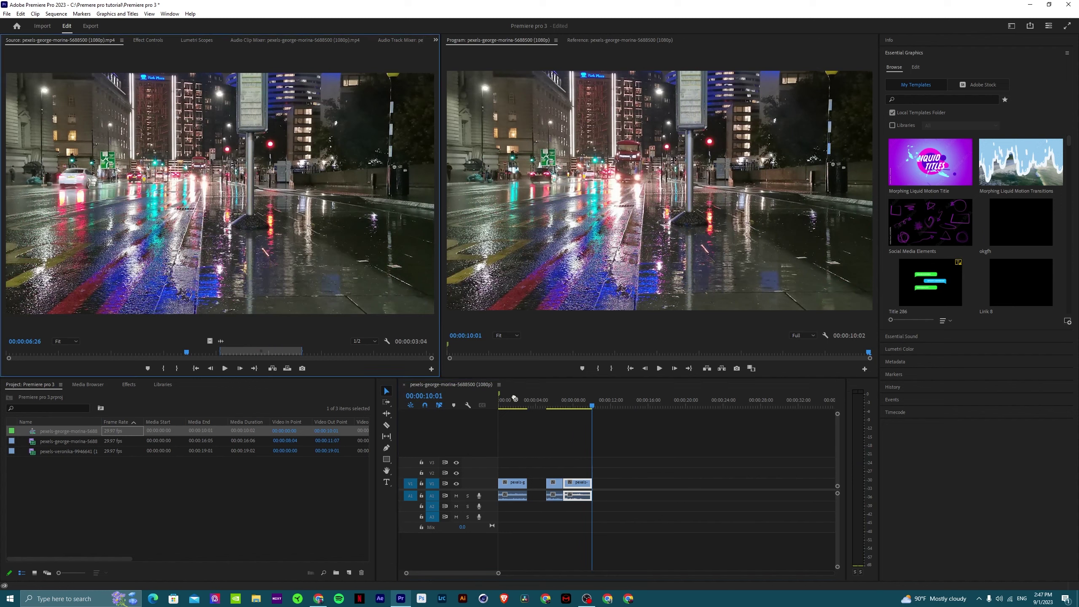
left_click_drag(249, 243, 518, 501)
key("Delete")
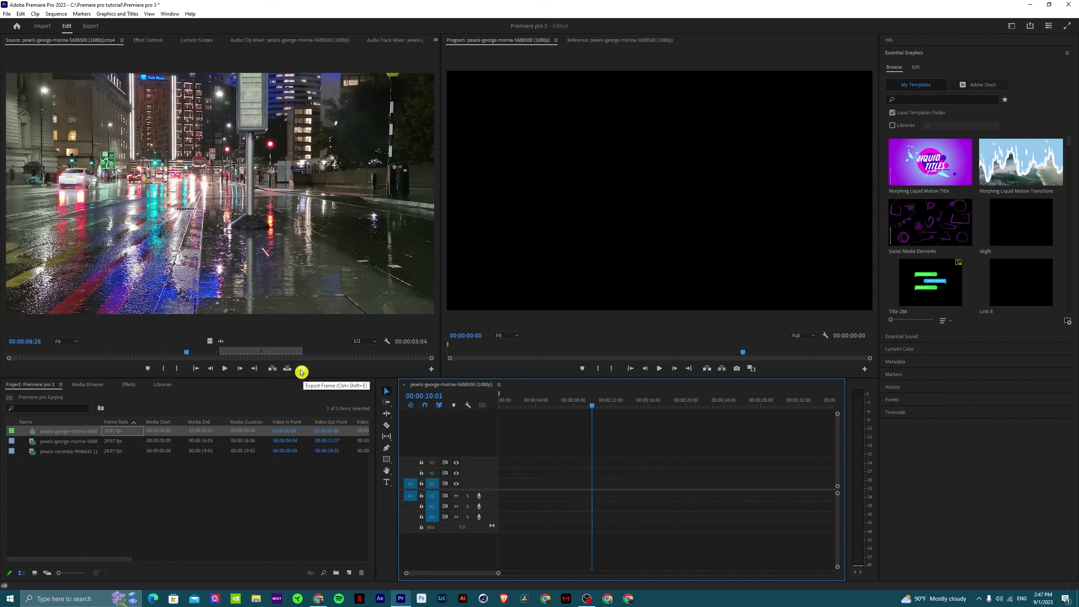
- Export the source clip's frame at 00:00:06:26 as a PNG image into the Pictures folder, keeping the suggested file name
left_click(301, 371)
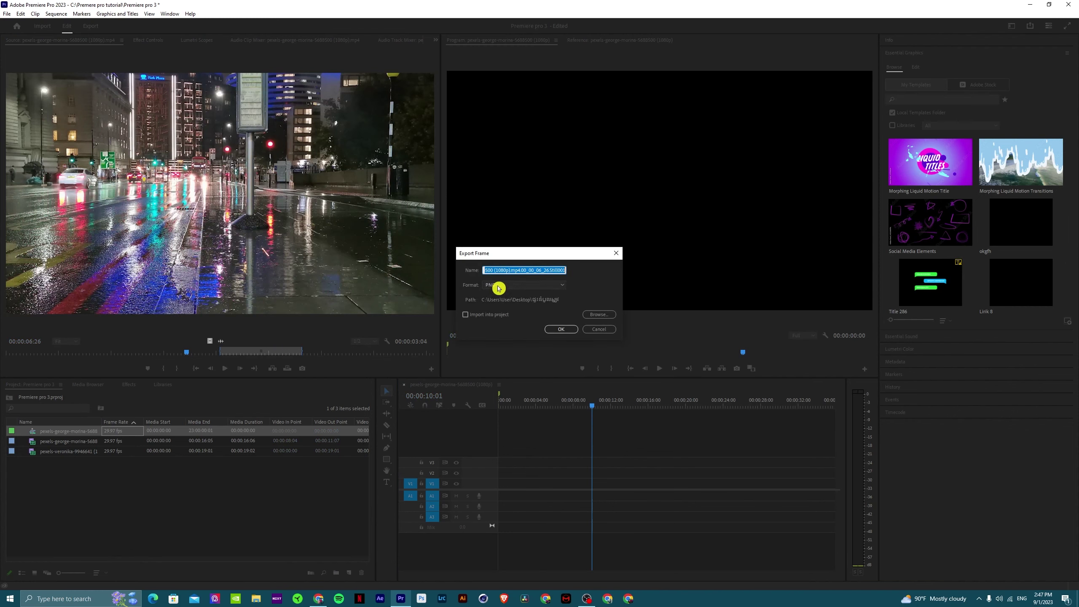
left_click(528, 287)
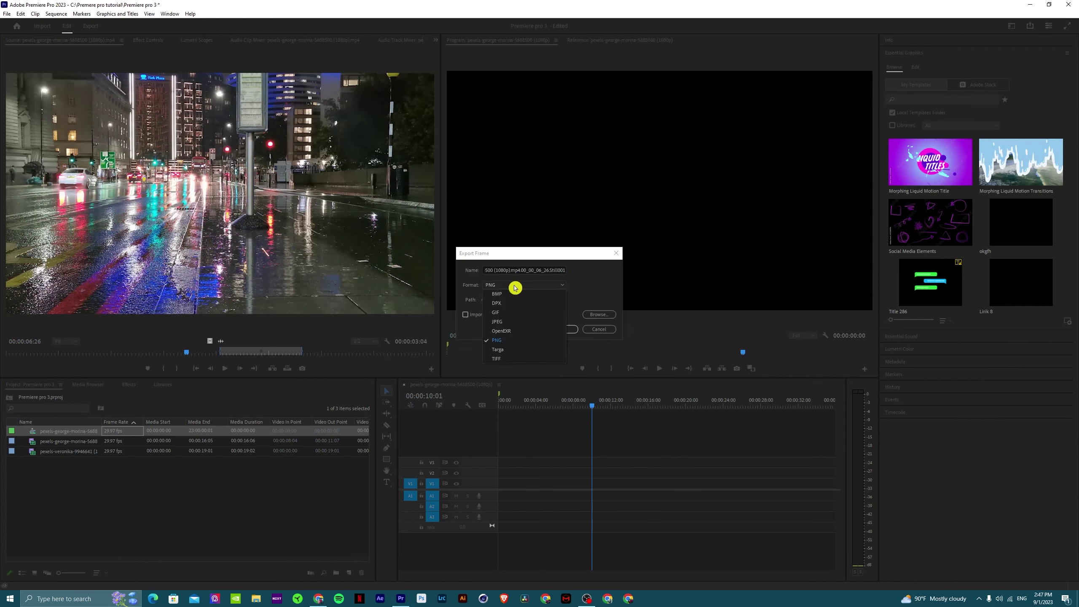
left_click(501, 342)
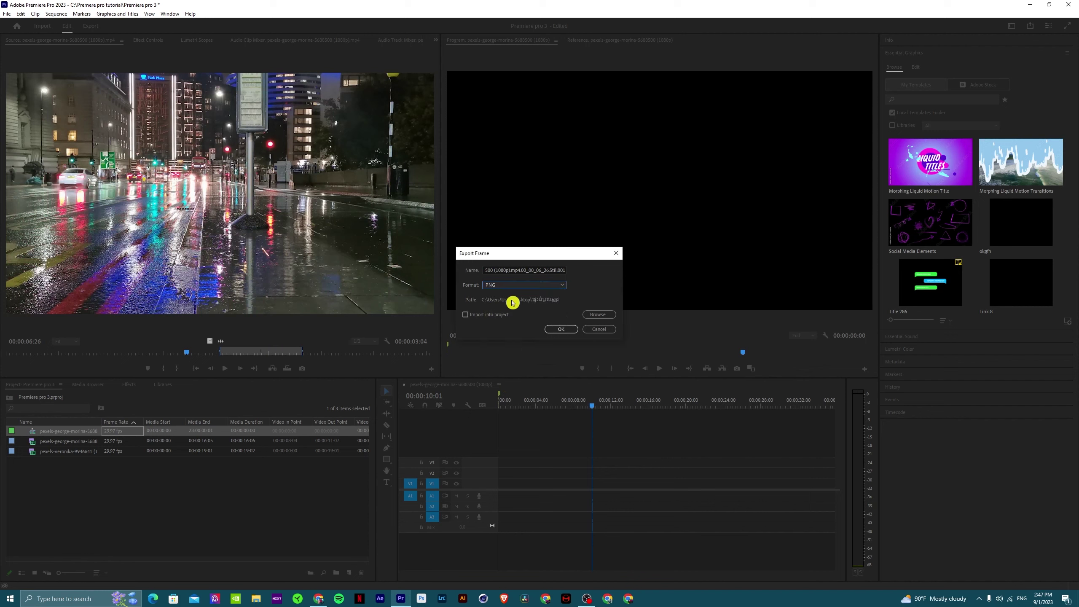
left_click(599, 318)
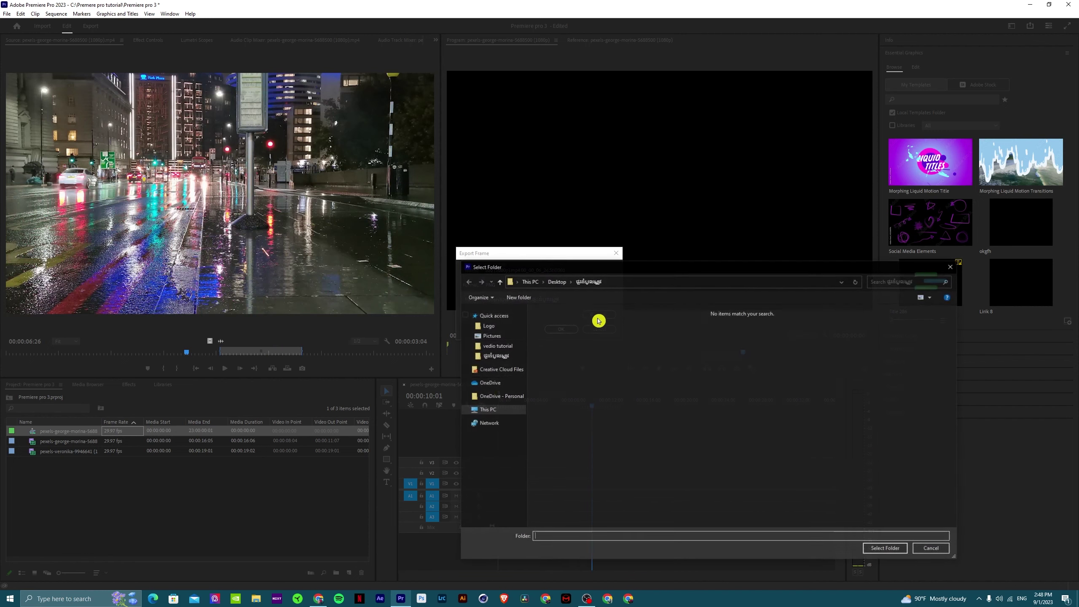
left_click(482, 410)
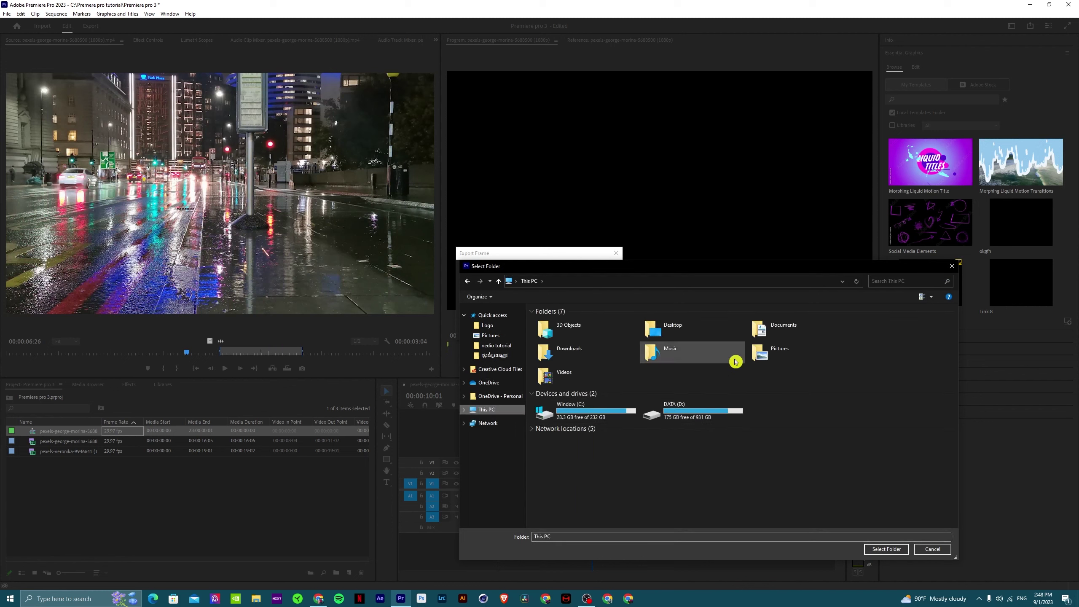
double_click(780, 354)
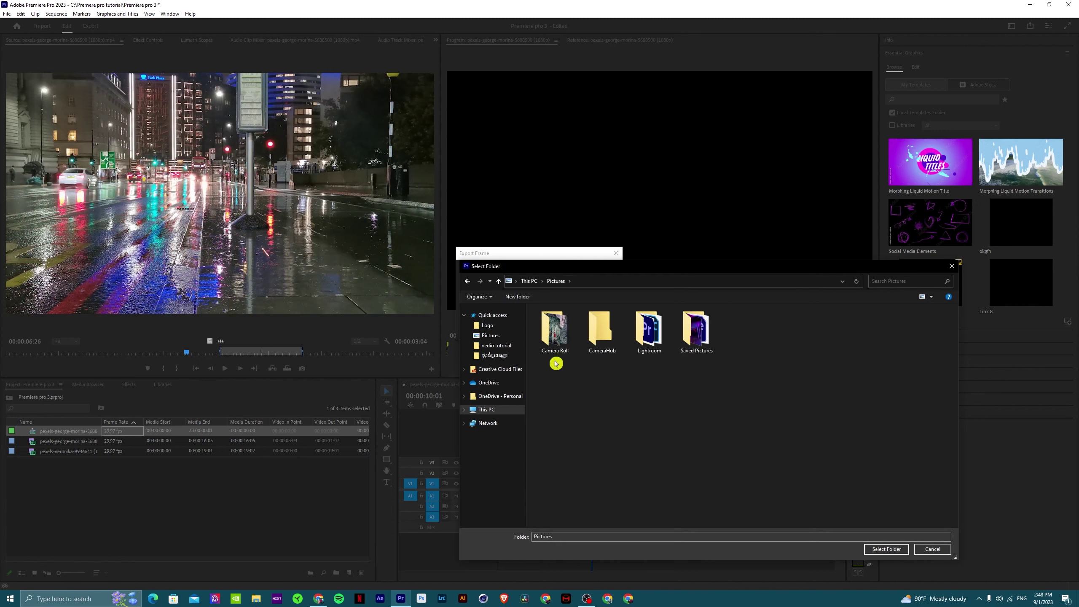
left_click(883, 549)
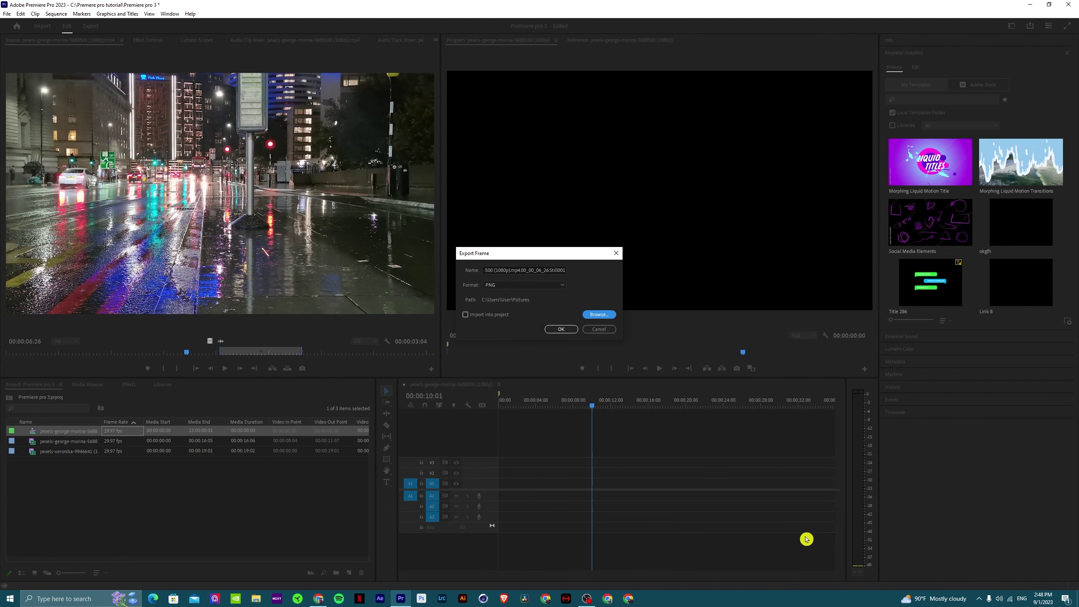
left_click(569, 331)
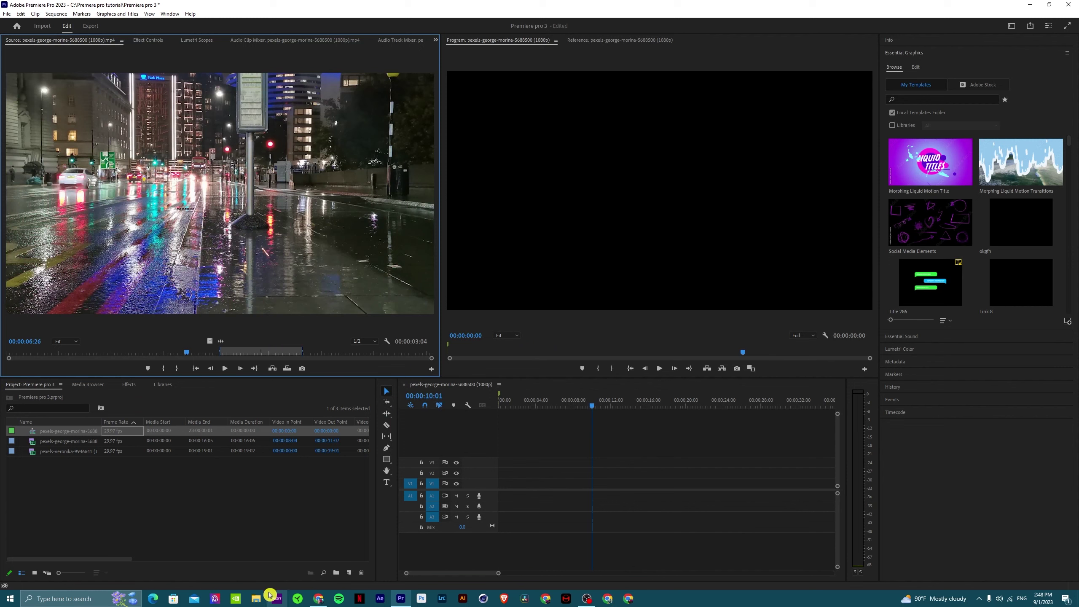
- In File Explorer, open the exported PNG frame from the Pictures folder to check it, and close the image and the folder
left_click(259, 600)
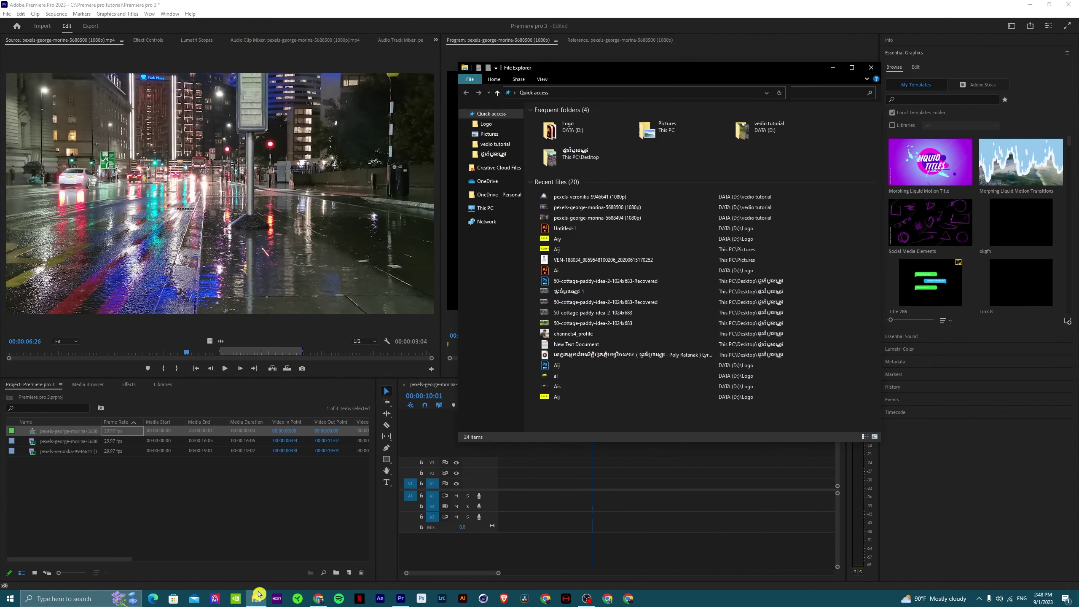
left_click(507, 210)
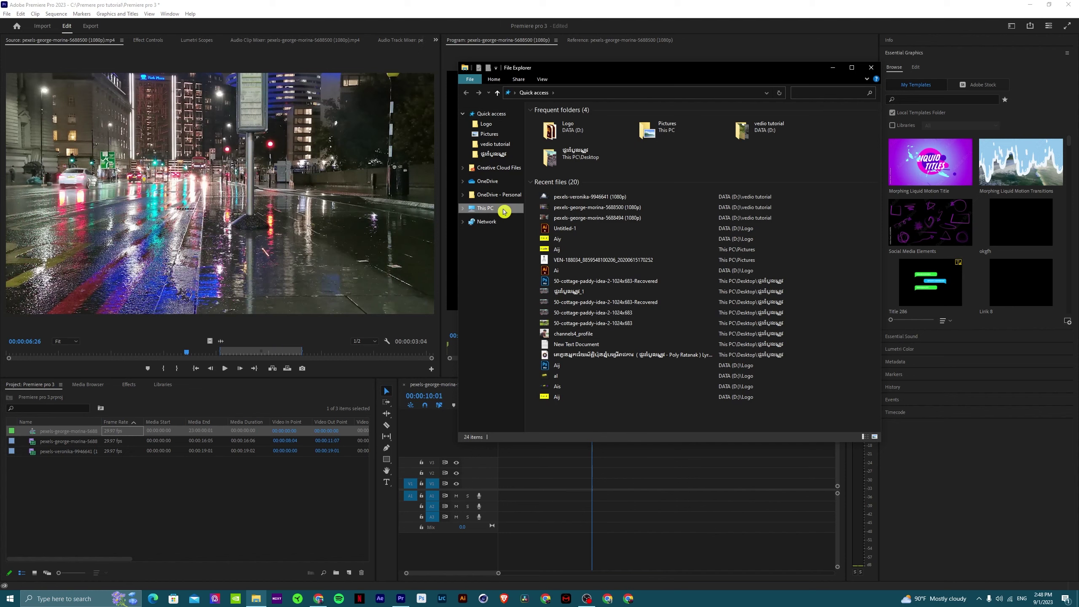
double_click(769, 158)
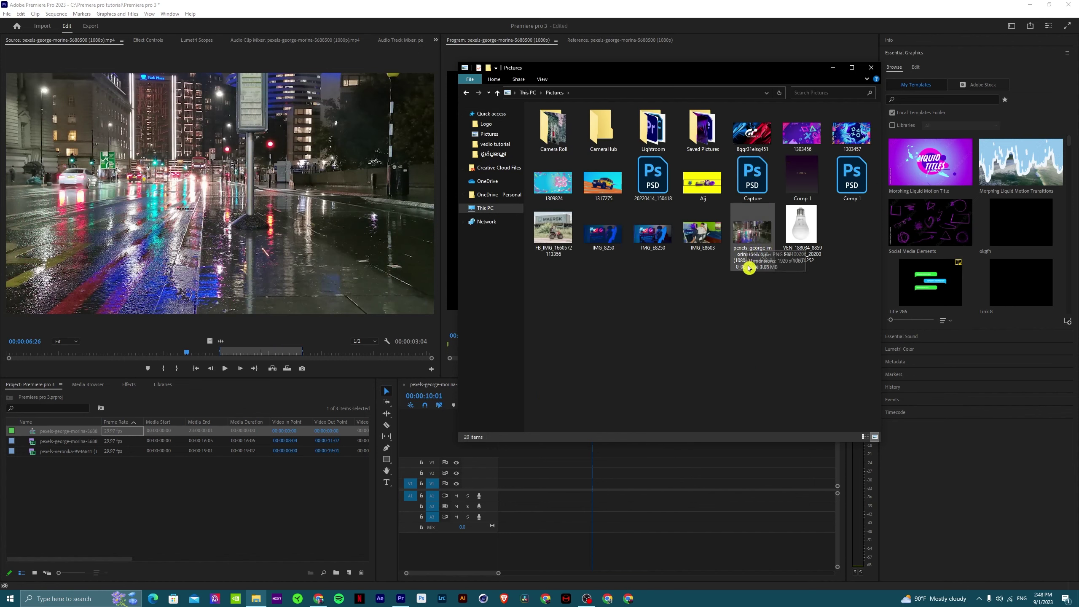
left_click(744, 244)
double_click(744, 244)
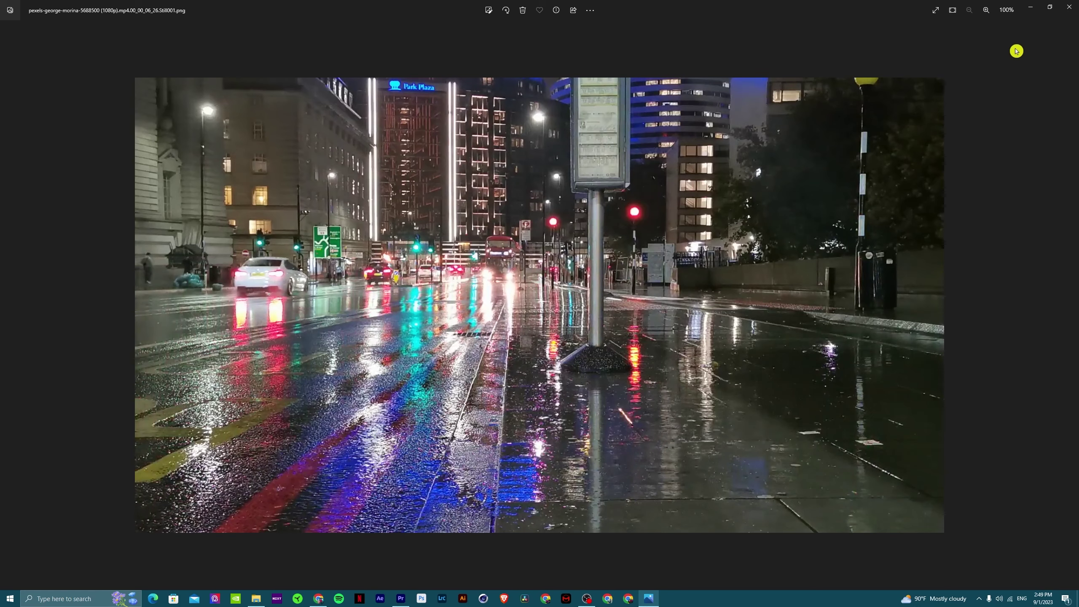
left_click(1069, 7)
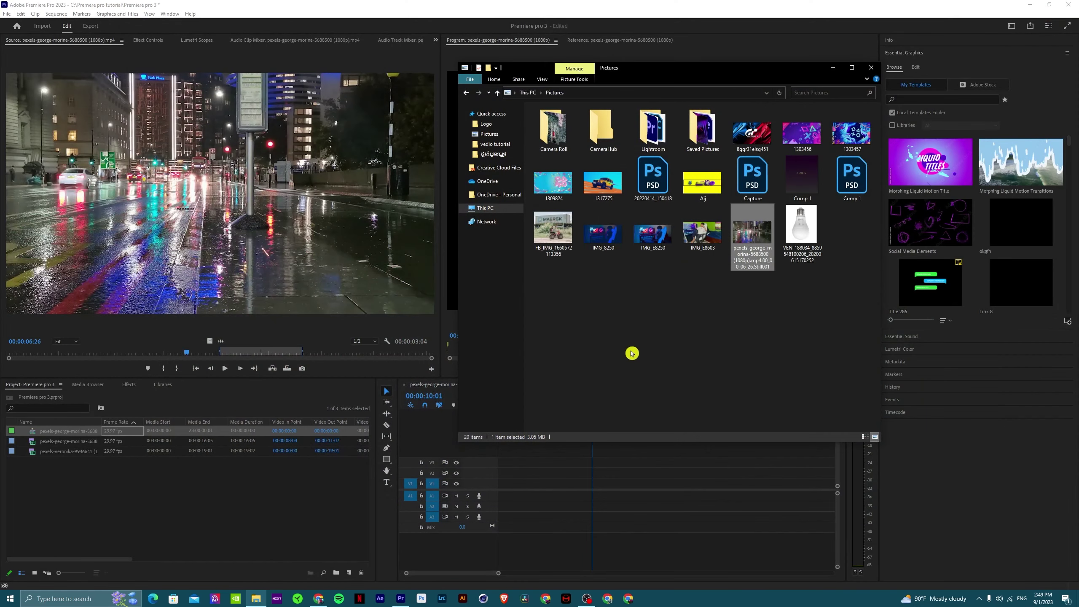
left_click(871, 70)
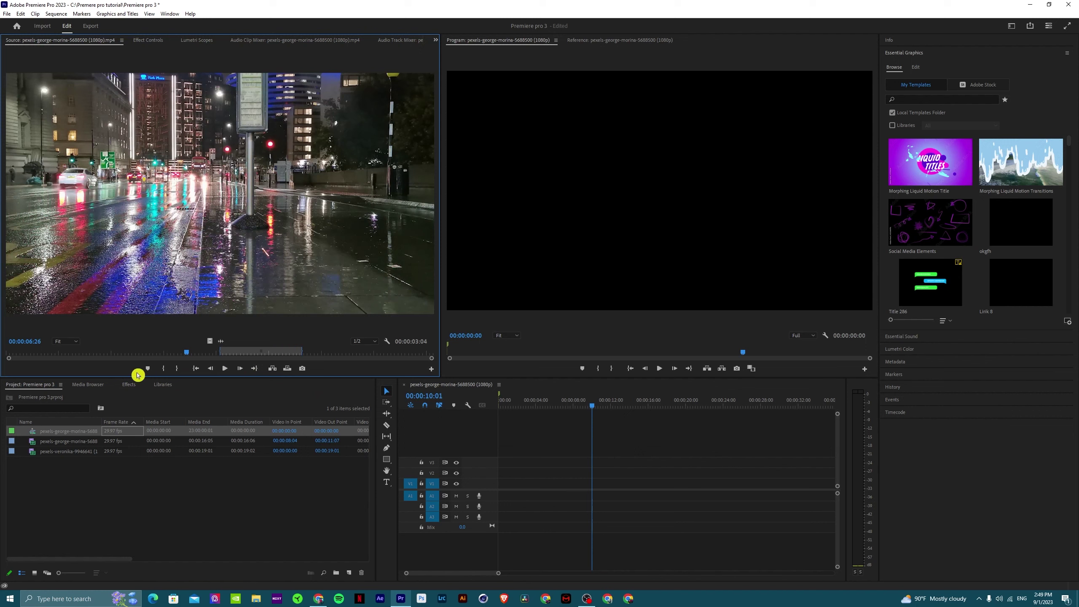
- Add the Clear In and Clear Out controls to the Source monitor's control bar, right after Mark Out
left_click(431, 373)
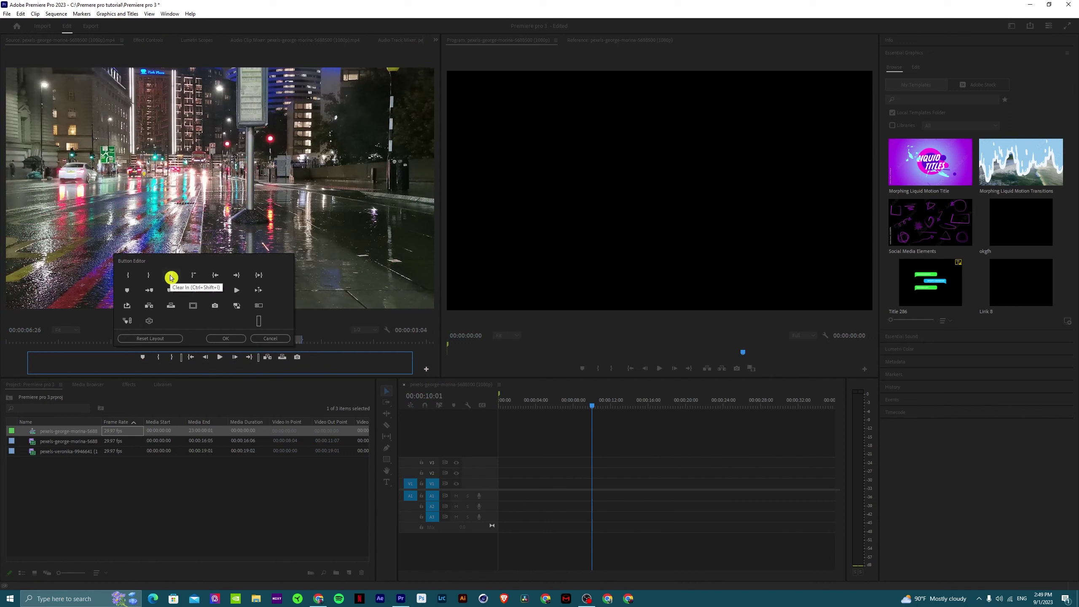
left_click_drag(170, 277, 171, 362)
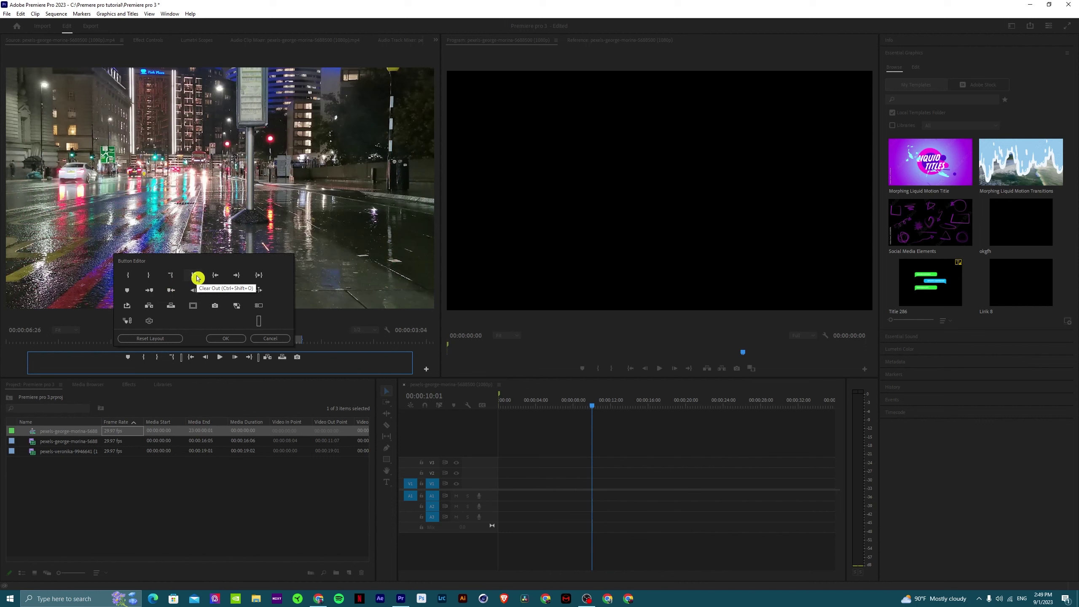
left_click_drag(197, 277, 171, 359)
left_click(197, 364)
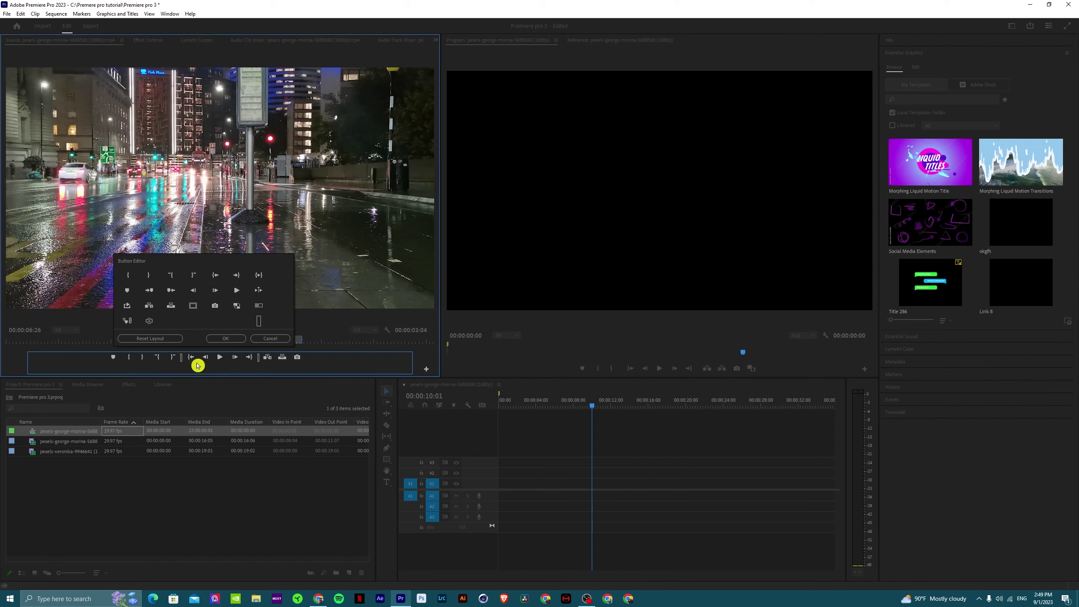
left_click(236, 340)
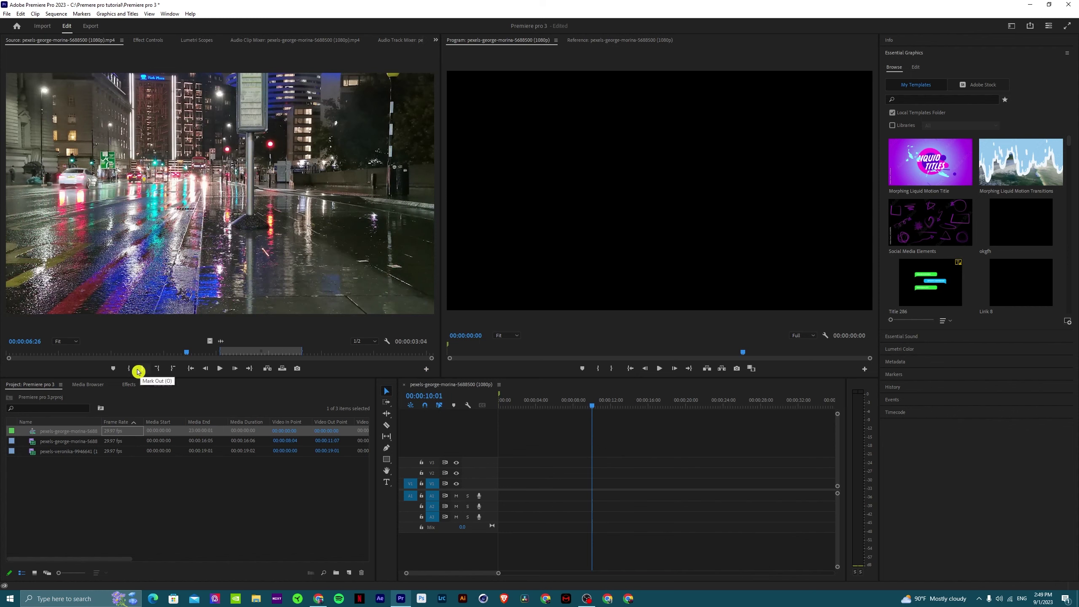
- Remove the Clear In, Clear Out and Go to In controls from the Source monitor's control bar and apply the layout
left_click(427, 370)
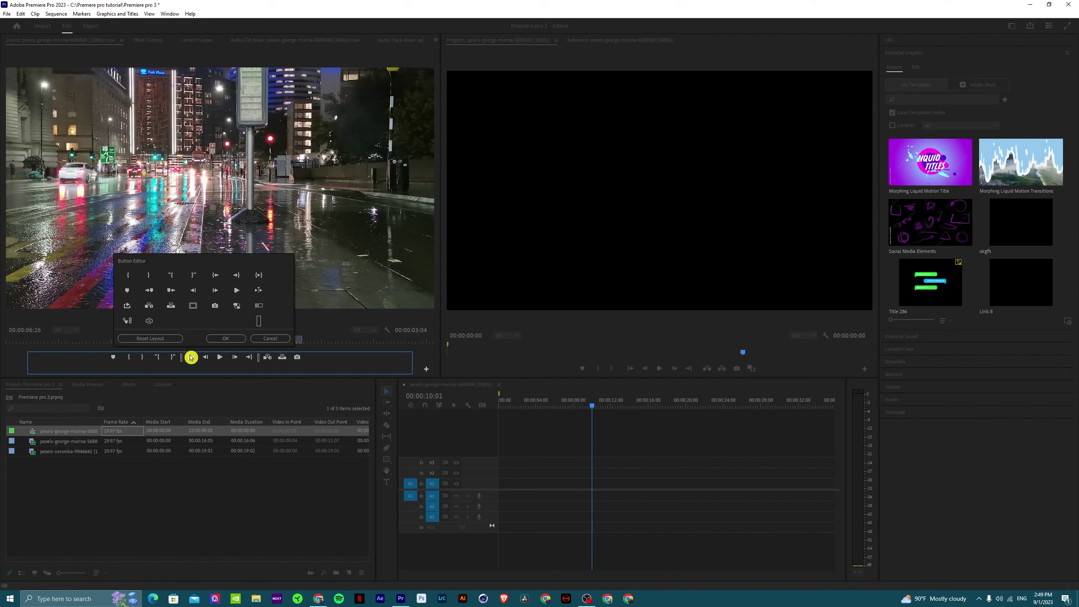
left_click_drag(191, 357, 200, 317)
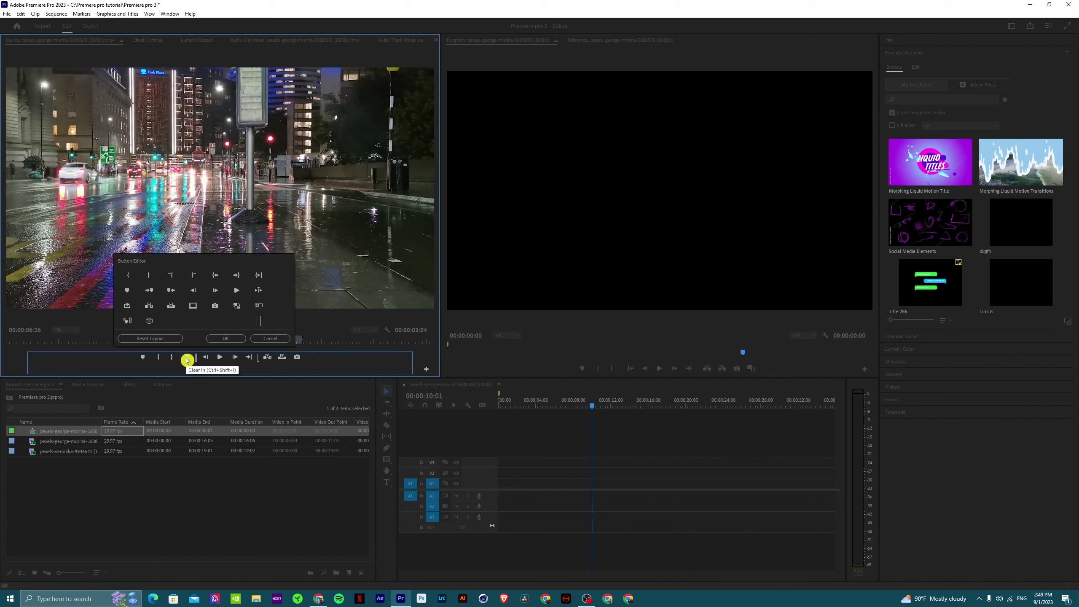
left_click_drag(185, 360, 208, 323)
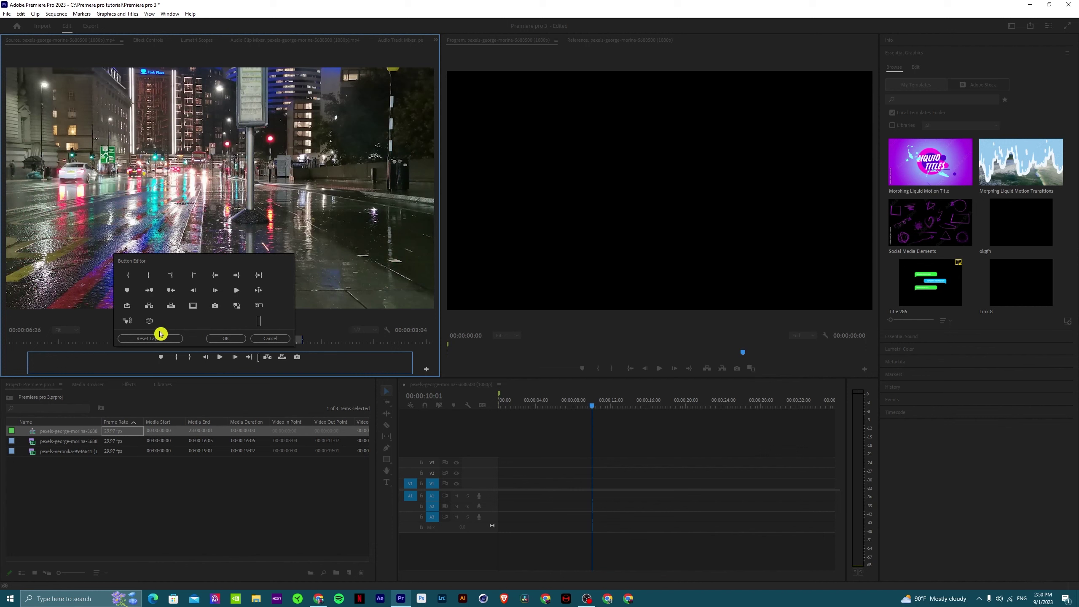
left_click(236, 339)
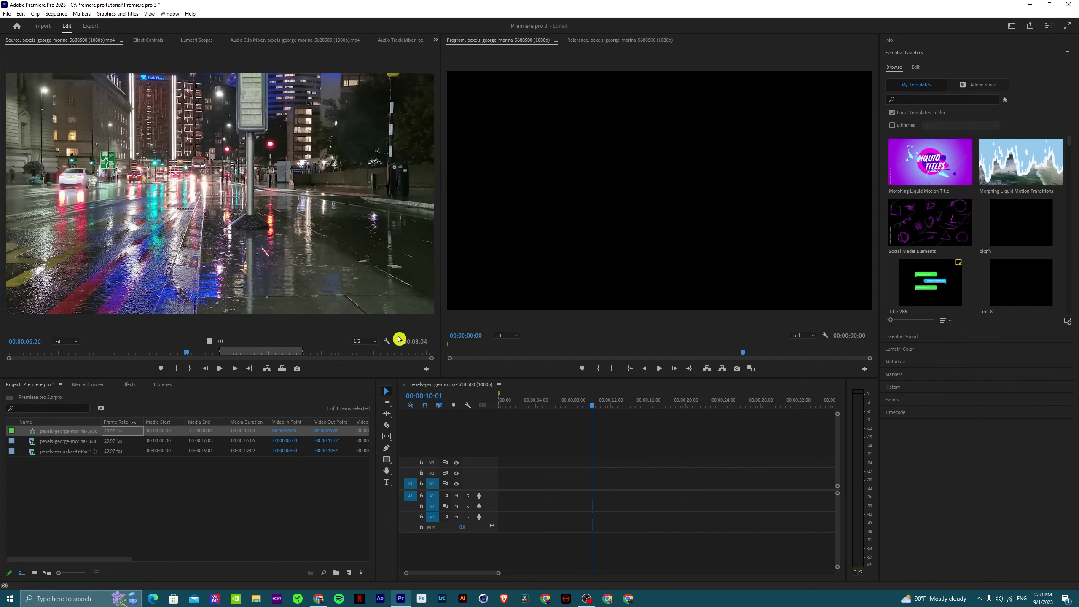